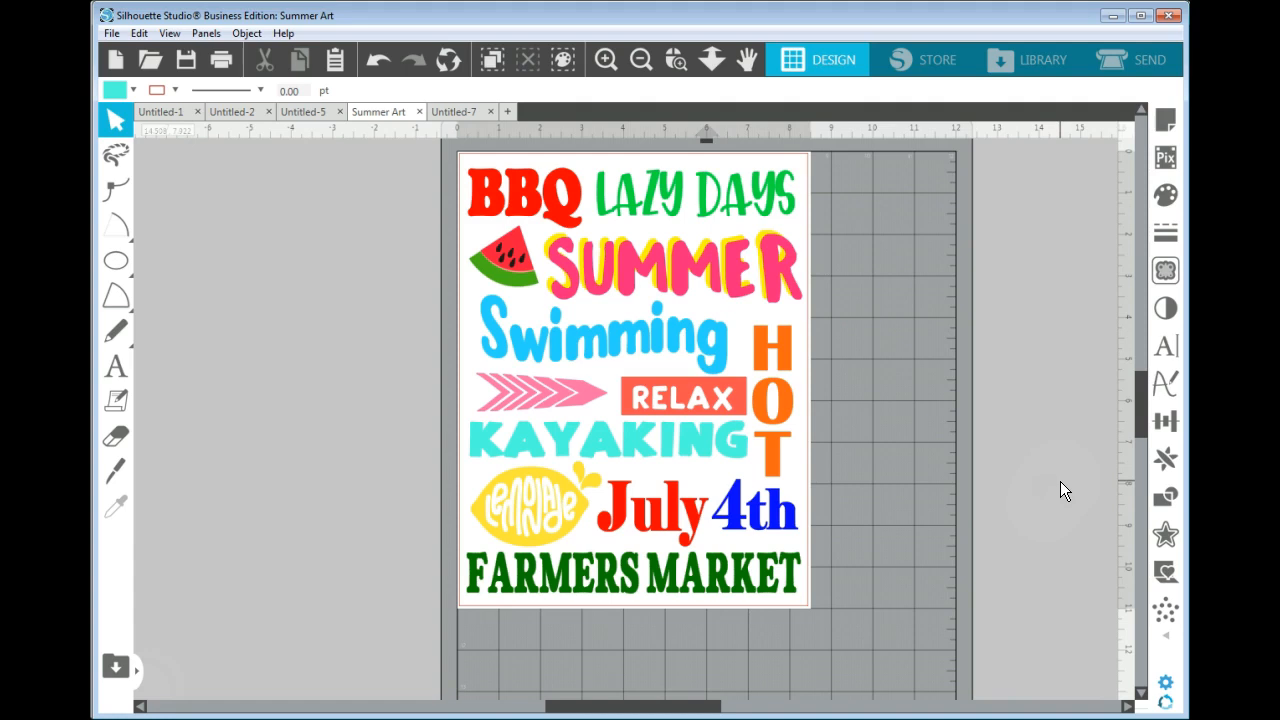
left_click(1059, 472)
left_click(1059, 464)
left_click(1066, 442)
left_click(1038, 428)
left_click(883, 434)
left_click(652, 313)
Add the text "HOT" on the mat beside the page and shift it slightly closer to the design.
left_click(116, 372)
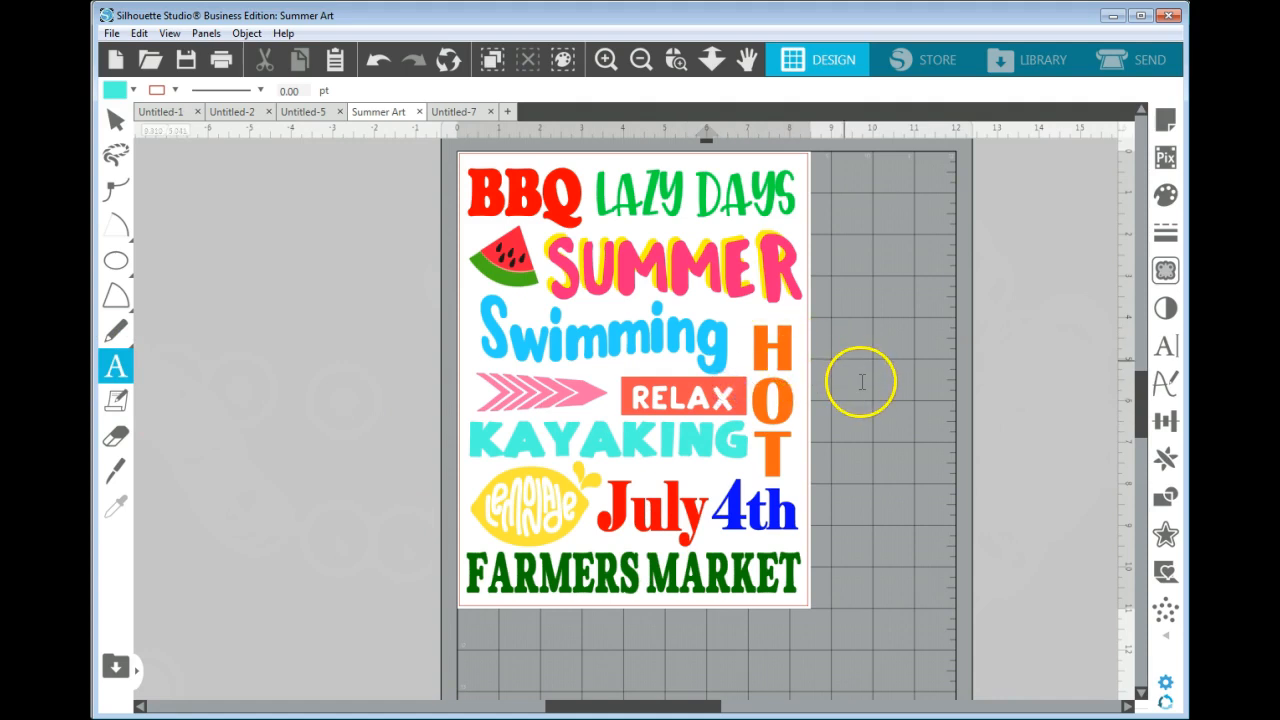
left_click(869, 377)
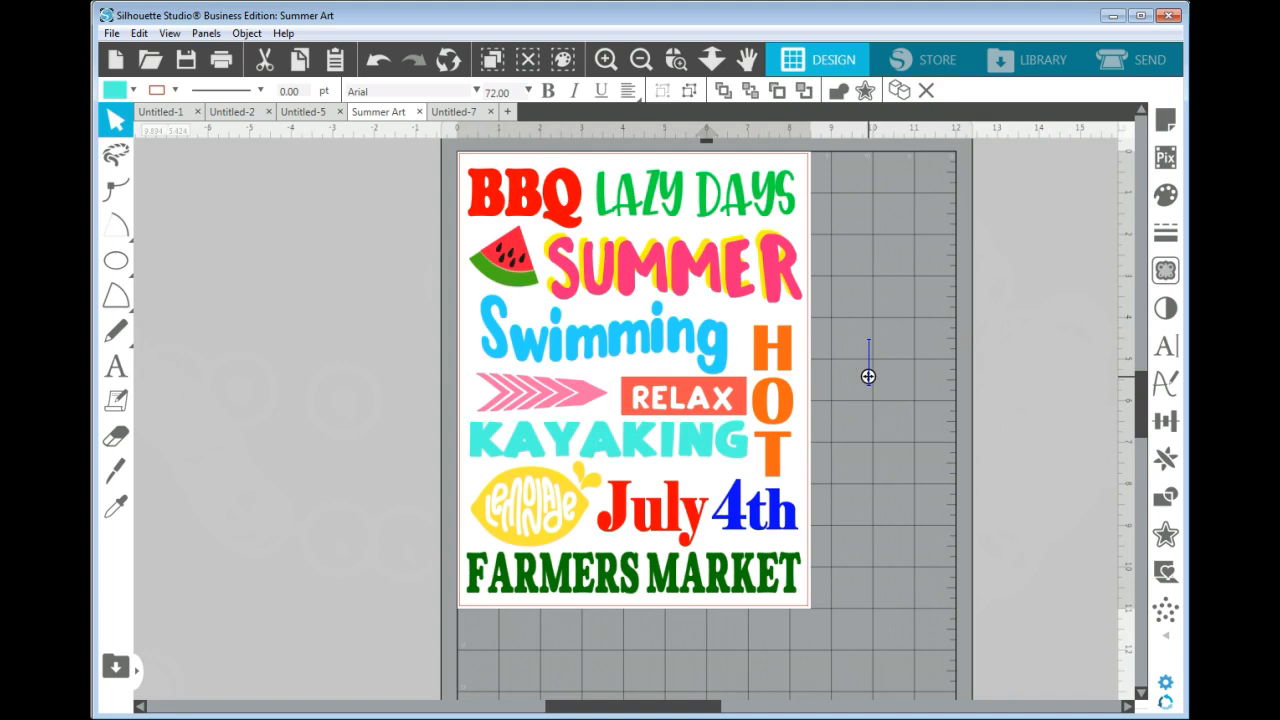
type("HOT")
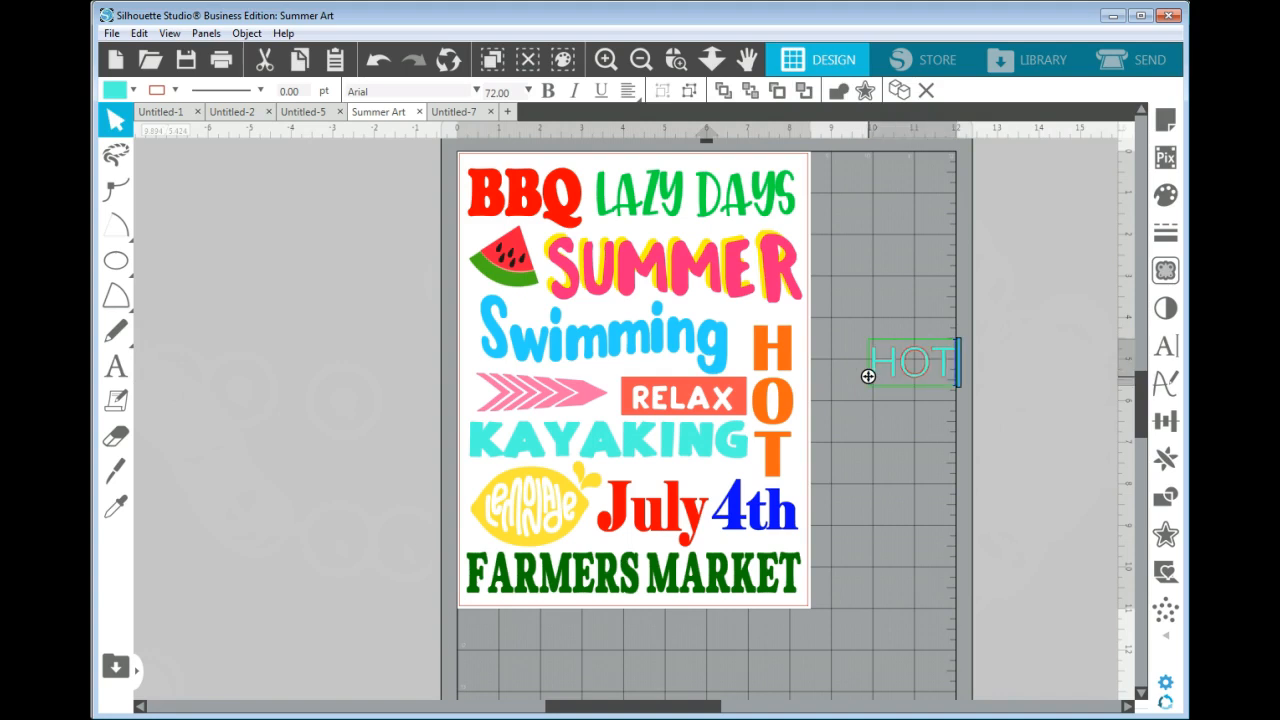
left_click(861, 463)
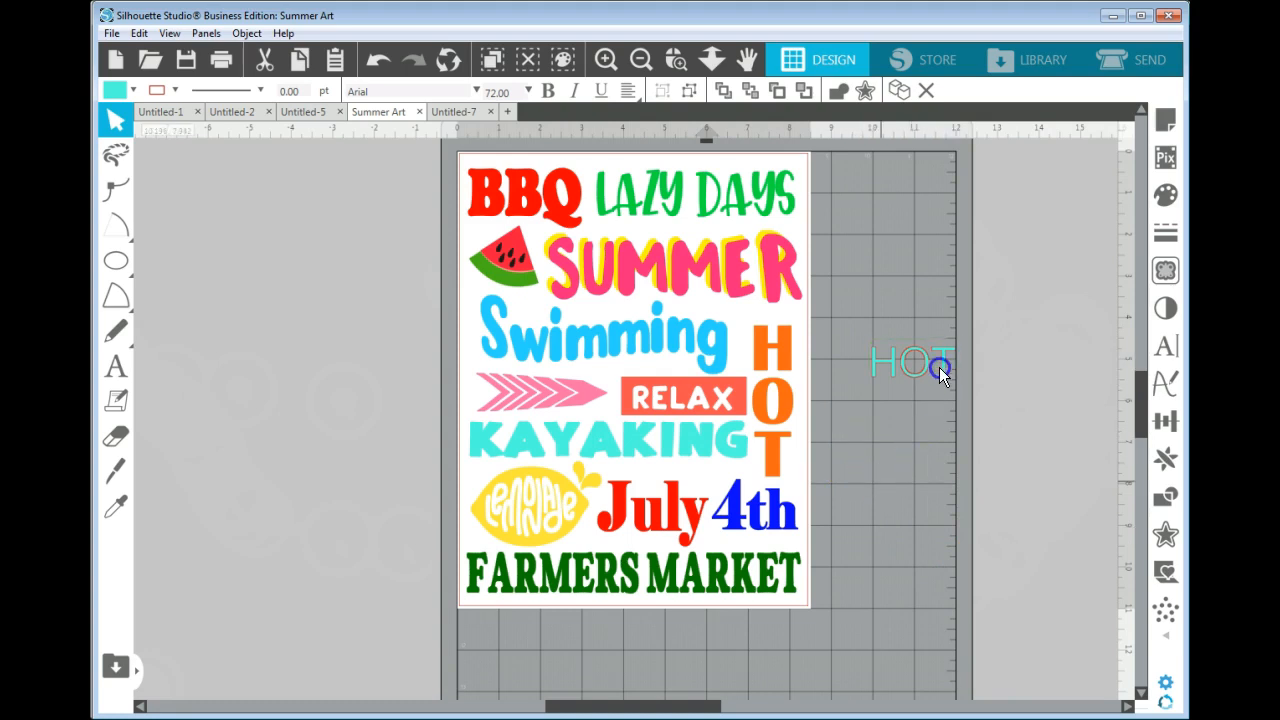
left_click_drag(943, 368, 925, 373)
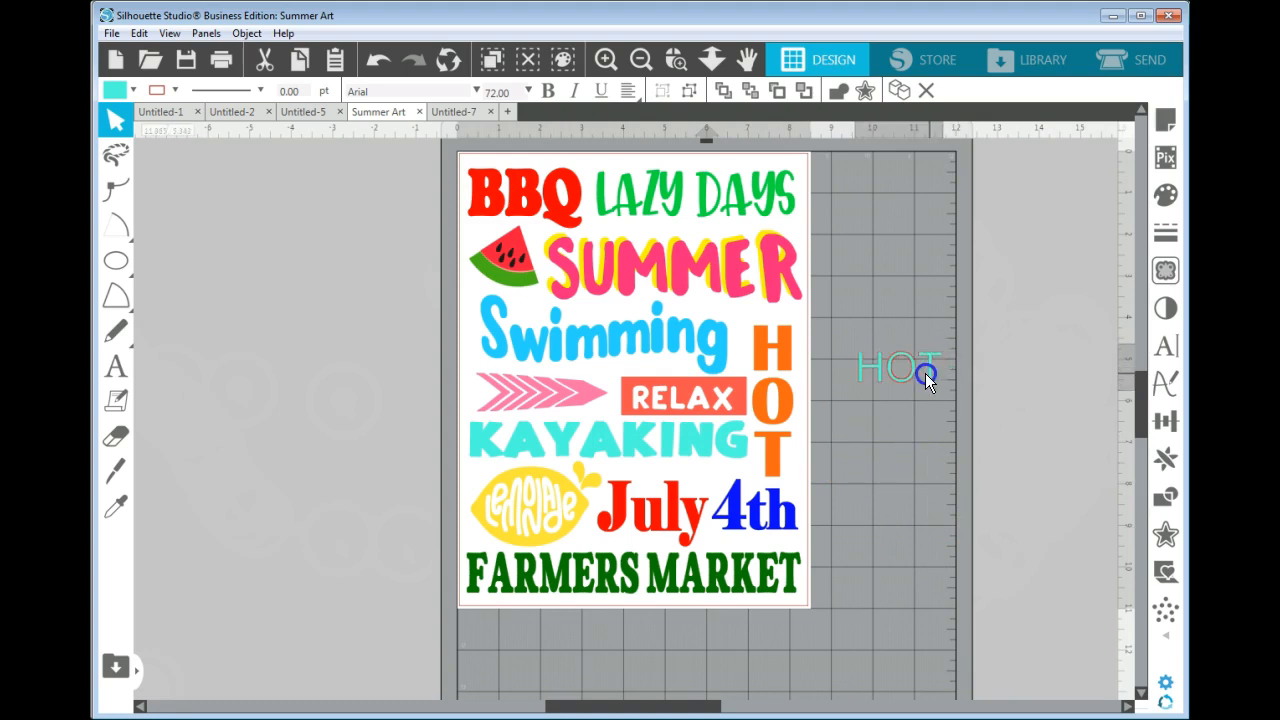
left_click(836, 417)
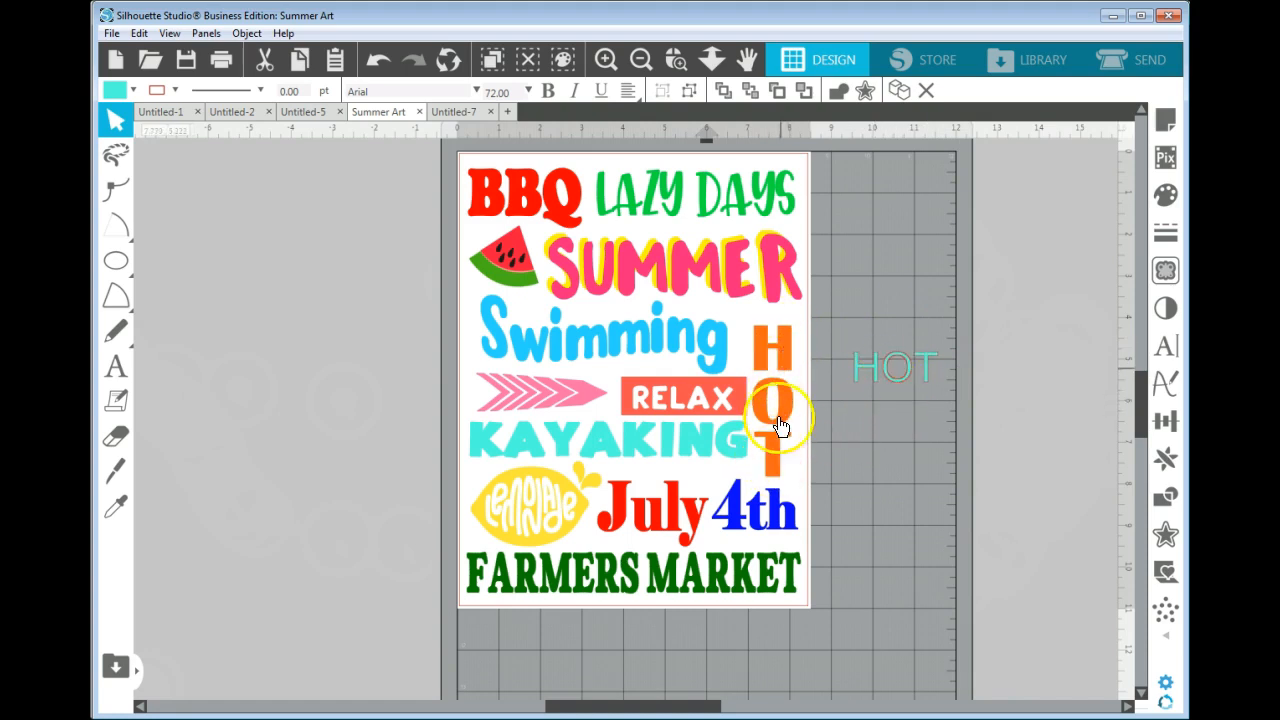
Narrow the HOT text box so that its letters wrap into a vertical stack.
left_click(927, 377)
double_click(924, 373)
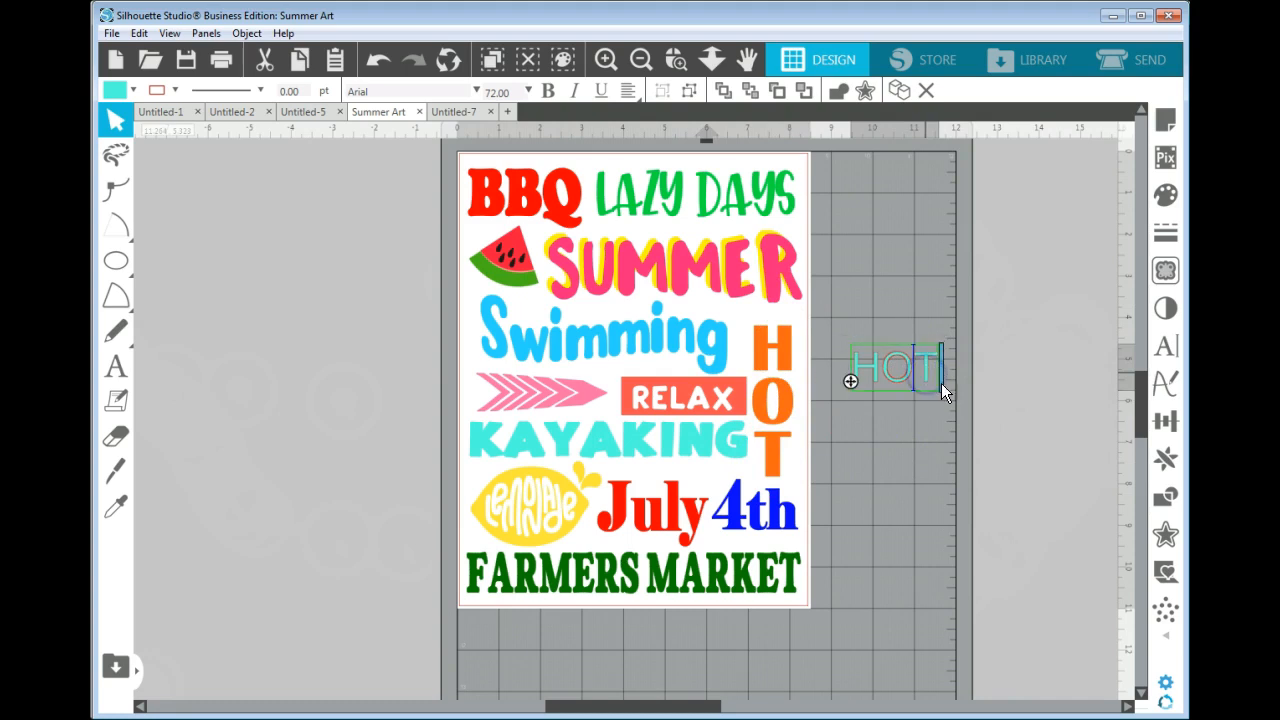
left_click(943, 374)
left_click_drag(937, 374, 900, 378)
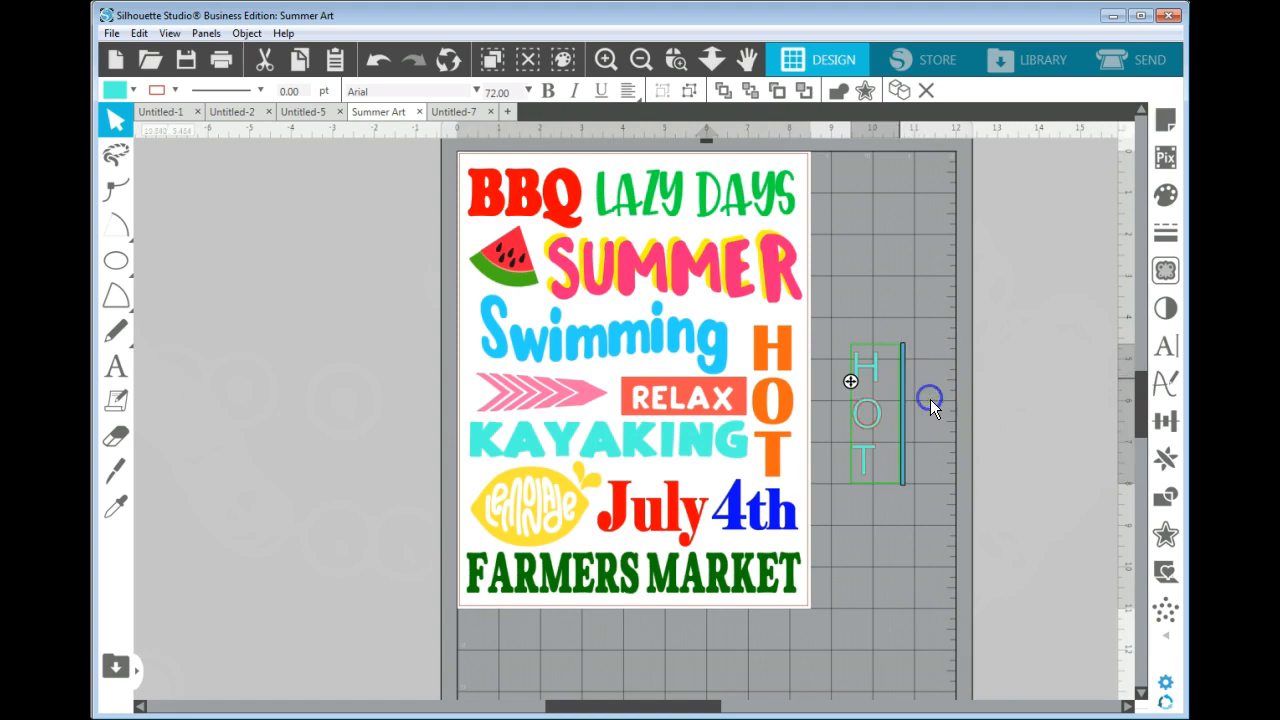
Center-justify the stacked letters of the new HOT text.
left_click(872, 433)
left_click(872, 433)
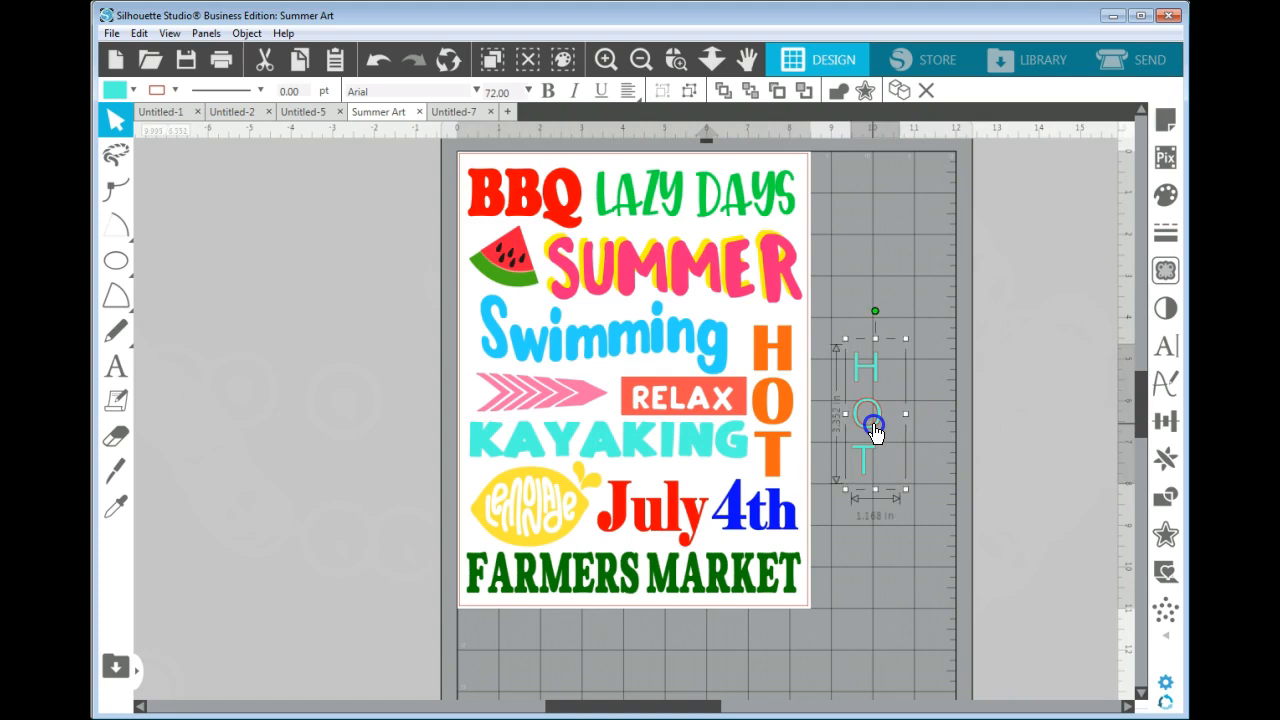
left_click(637, 95)
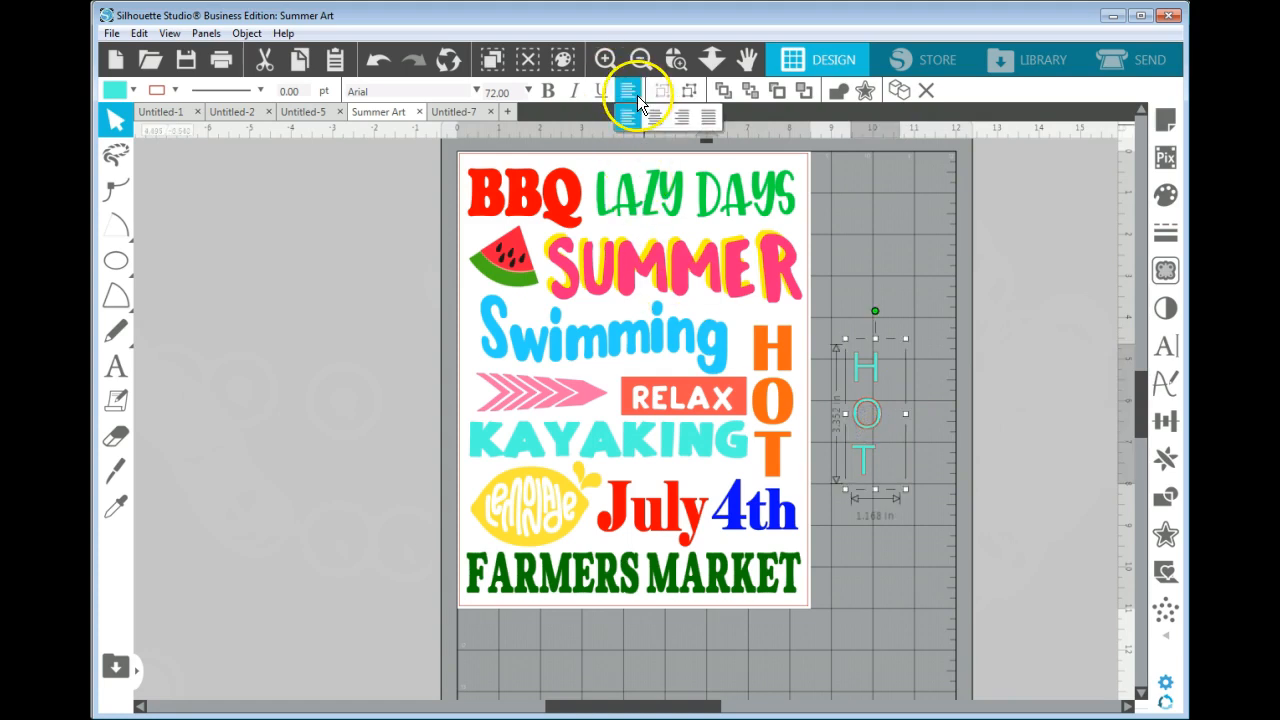
left_click(653, 122)
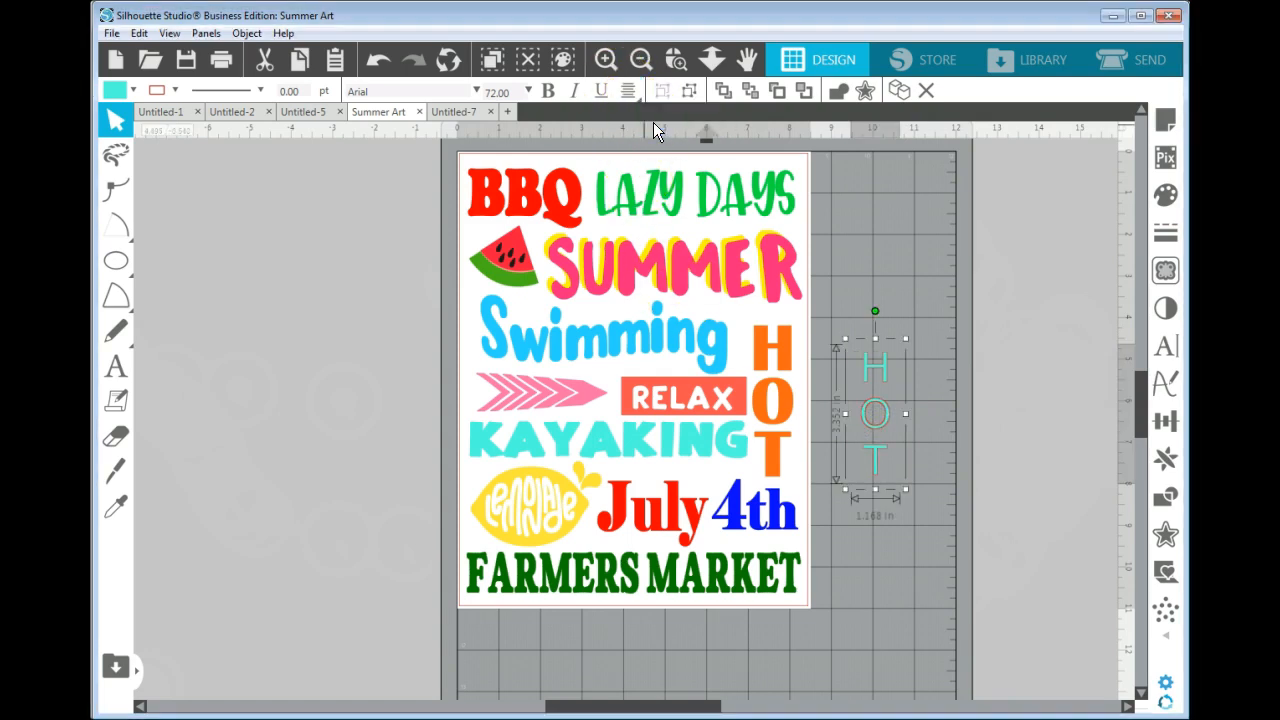
Change the font of the new HOT text to Aharoni.
left_click(473, 90)
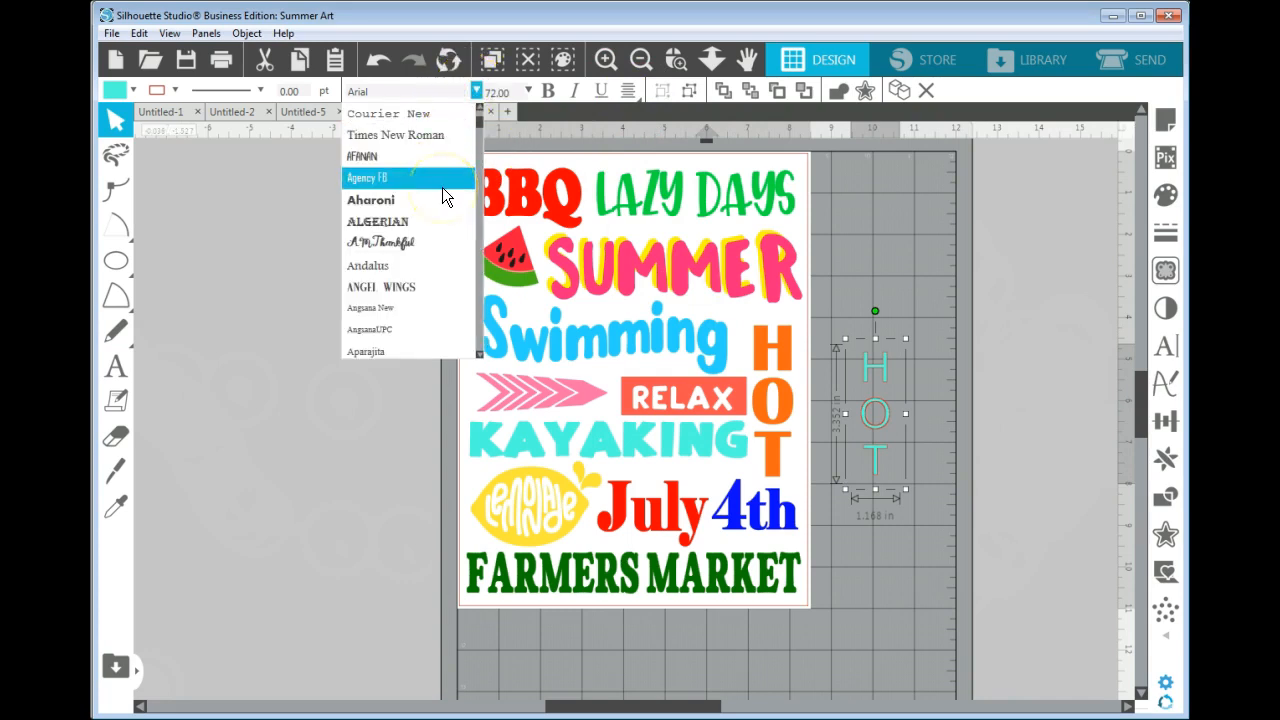
scroll(442, 197, "up", 1)
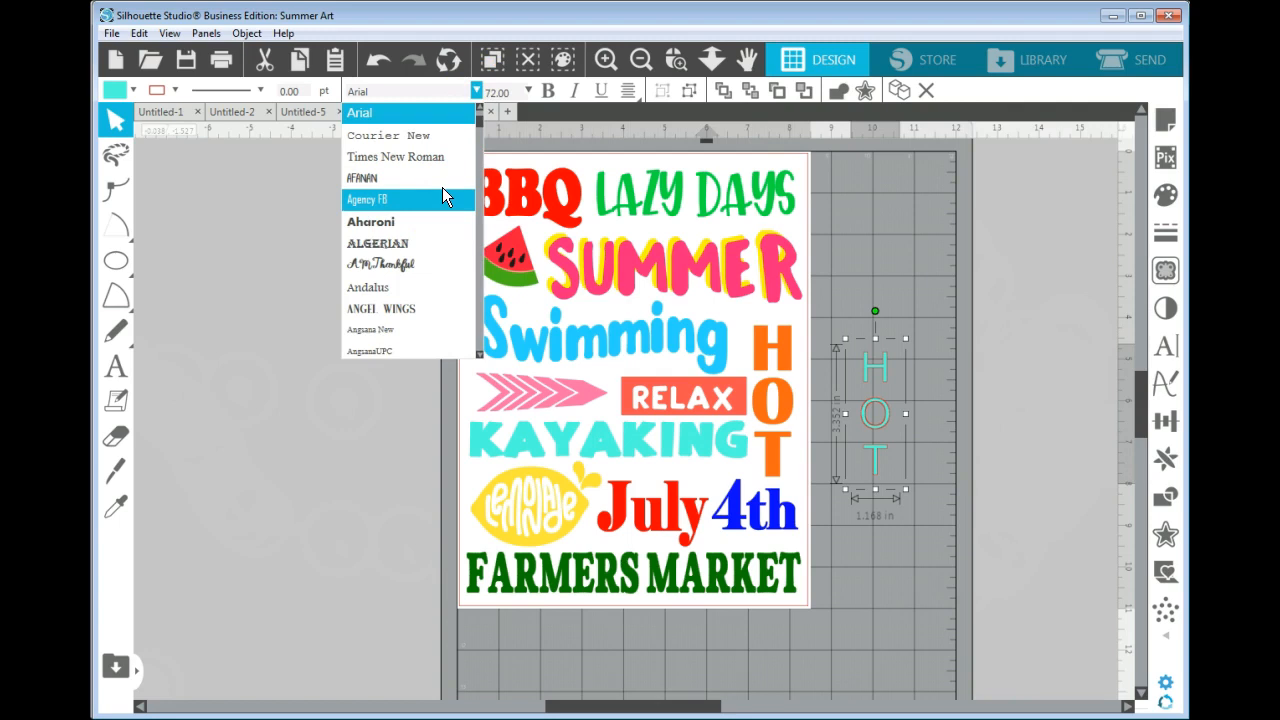
left_click(421, 222)
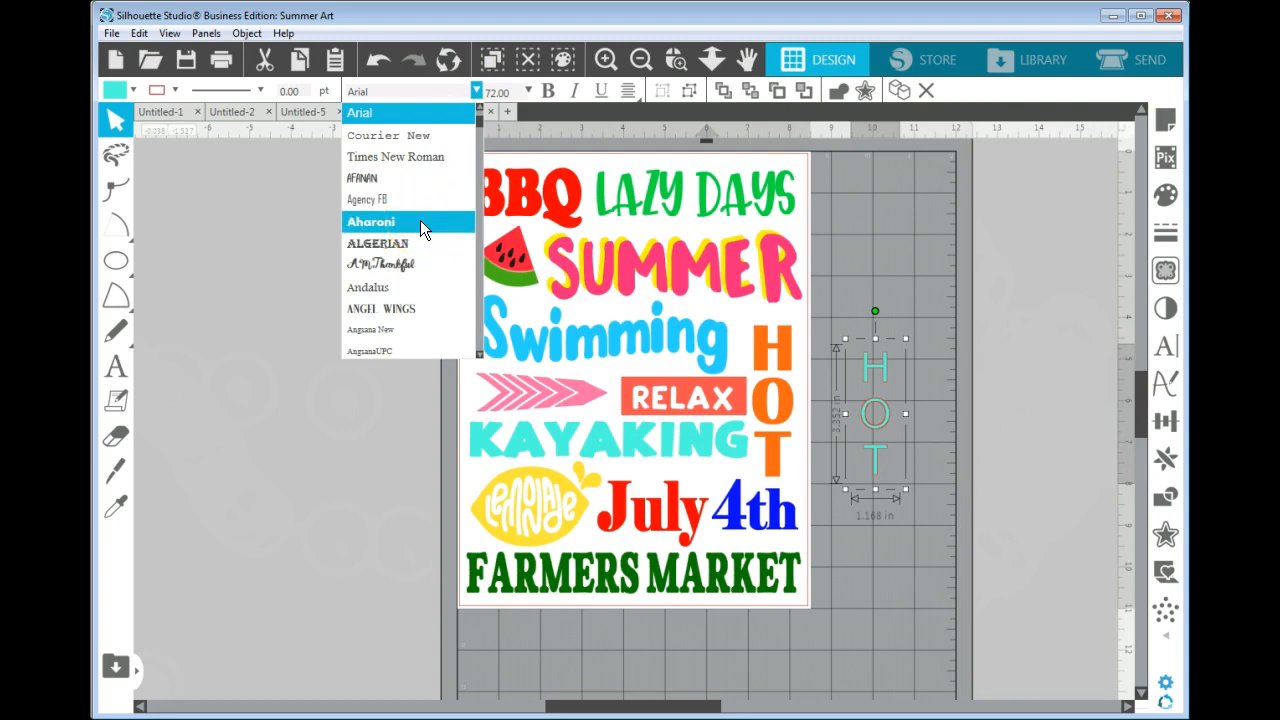
left_click(420, 222)
left_click(890, 458)
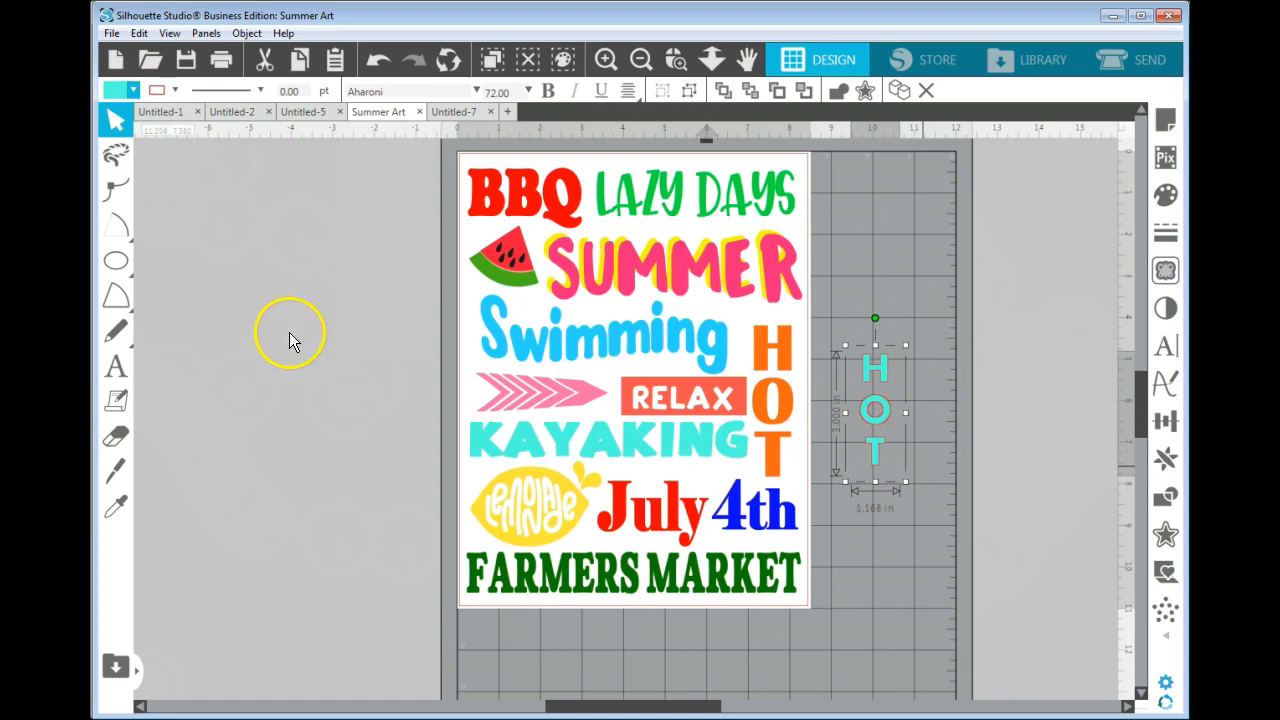
Fill the new HOT text with light orange and enlarge it proportionally to about 1.68 in wide.
left_click(131, 89)
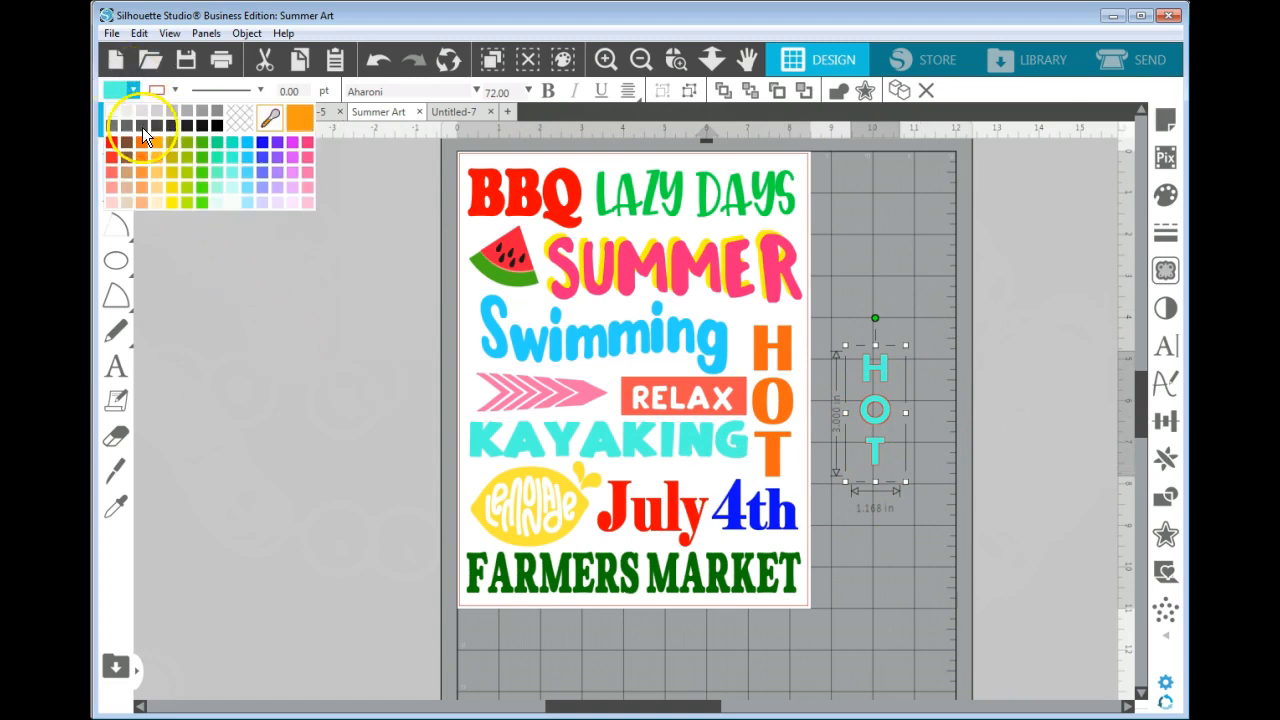
left_click(145, 189)
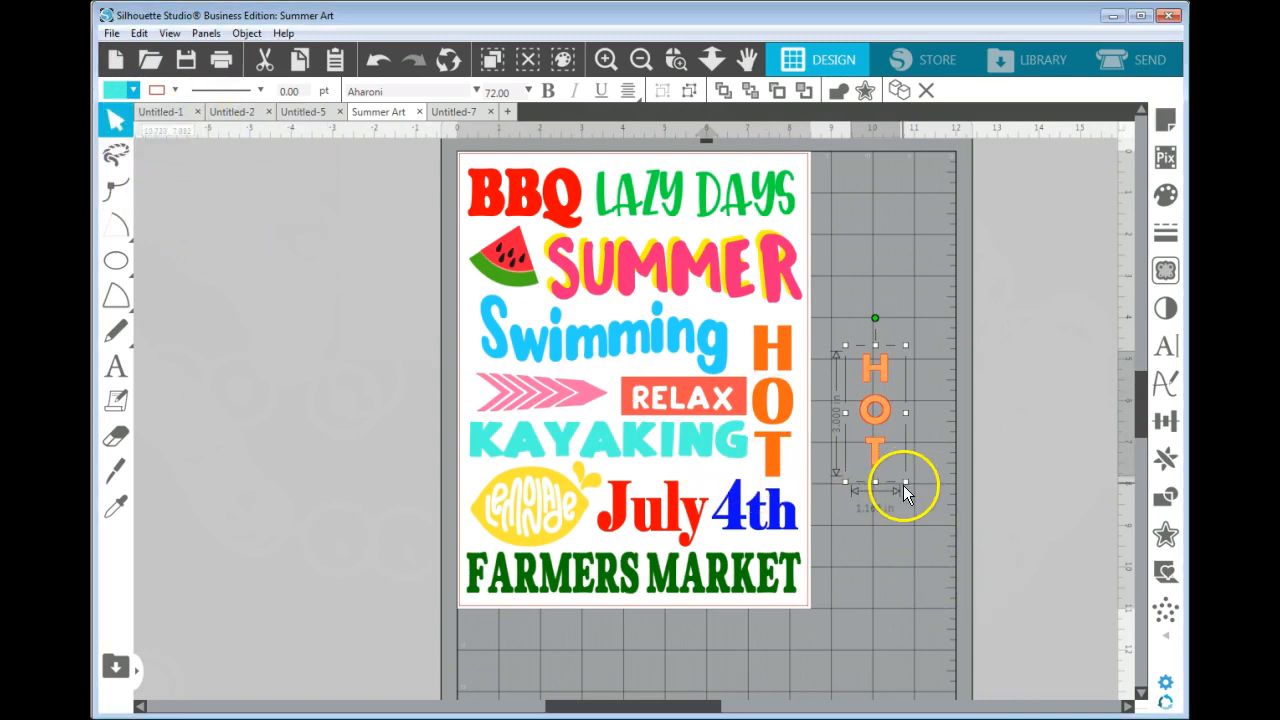
left_click(920, 510)
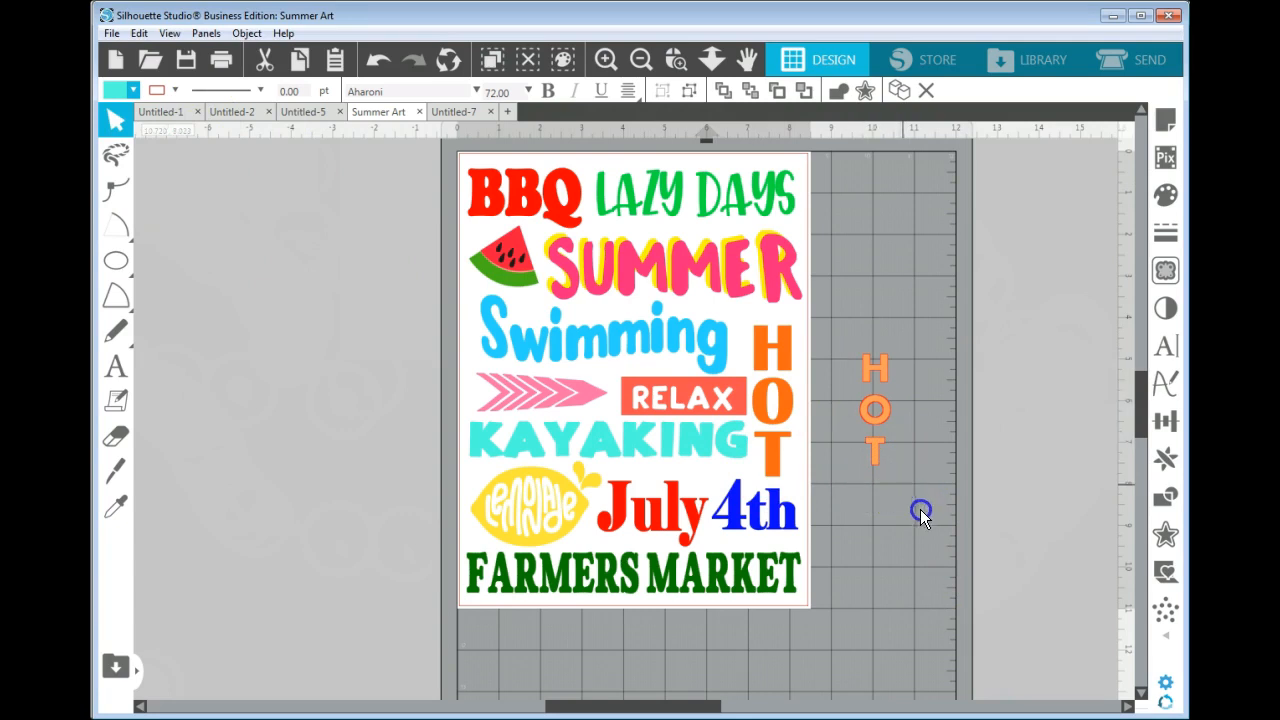
left_click(880, 424)
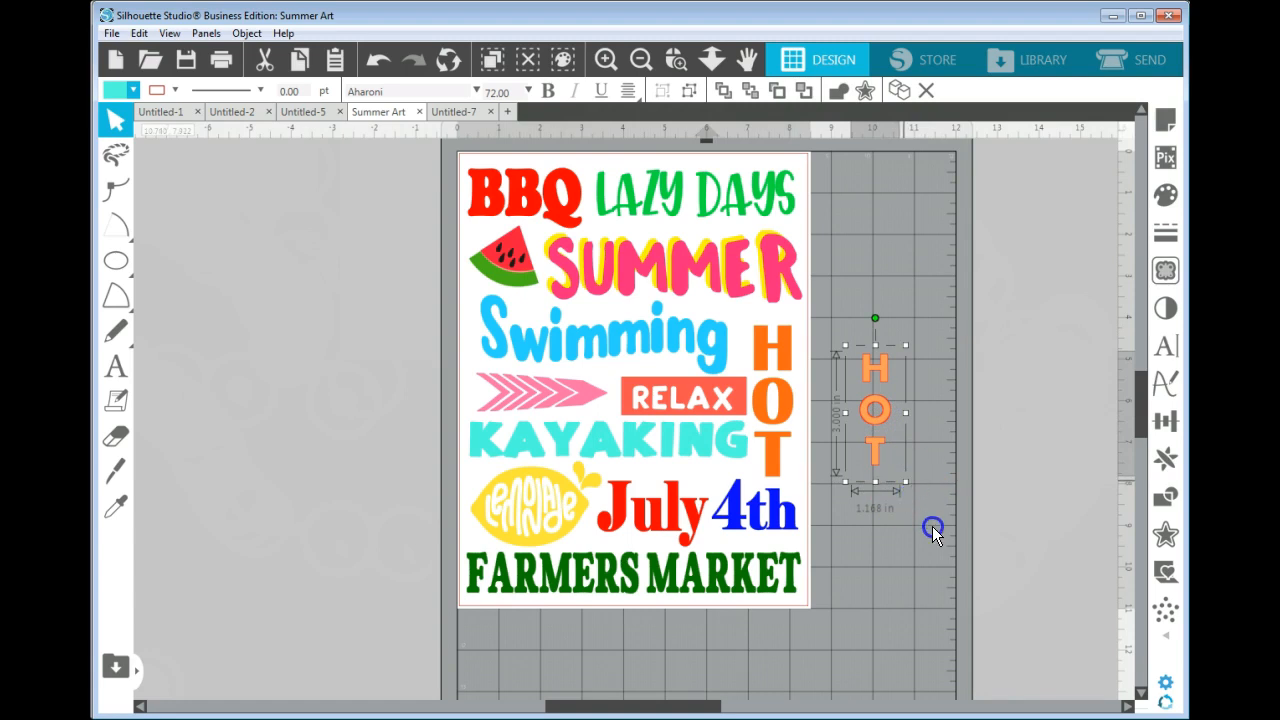
left_click_drag(929, 523, 936, 534)
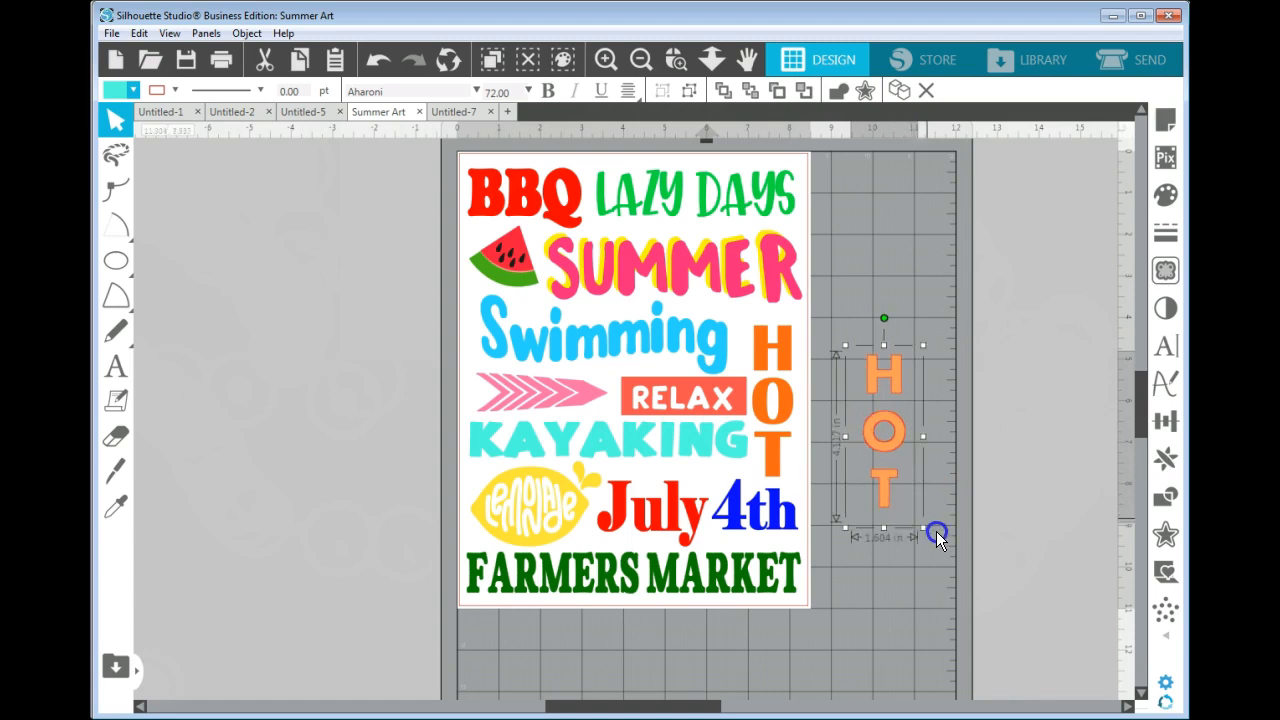
Open the Text Style settings for the new HOT text and place them clear of the design.
left_click(902, 456)
double_click(902, 456)
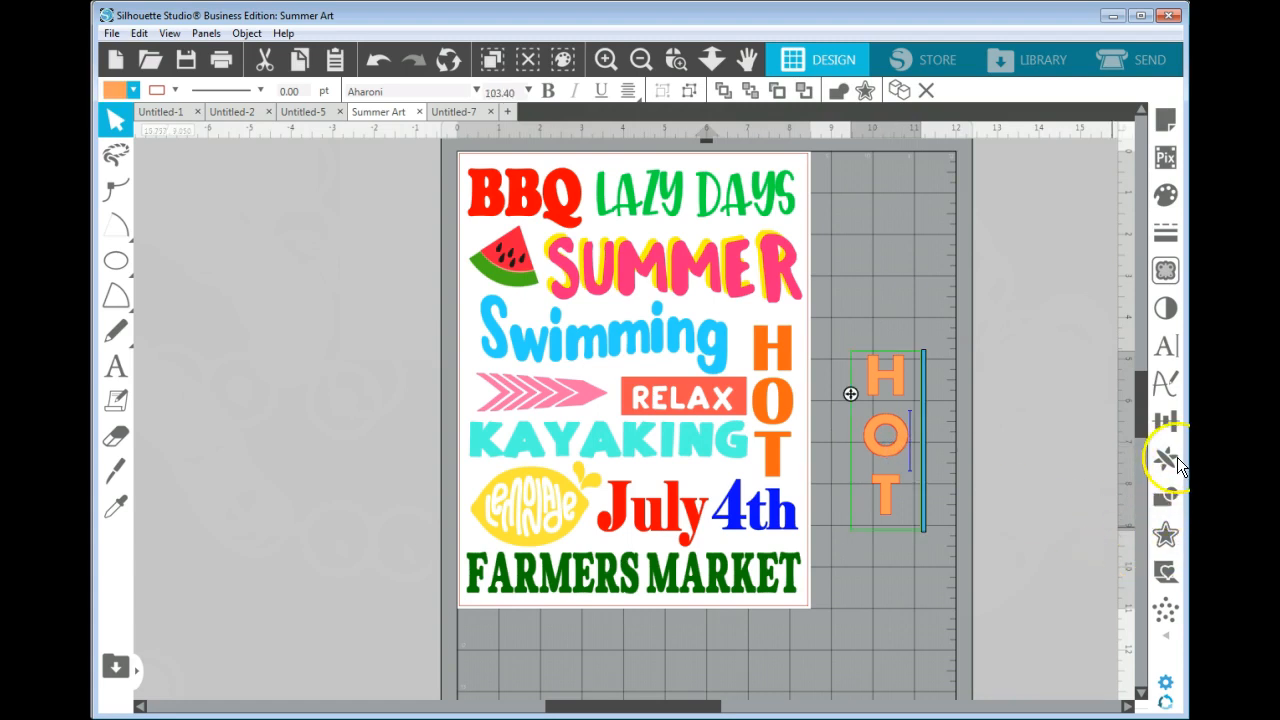
left_click(1166, 345)
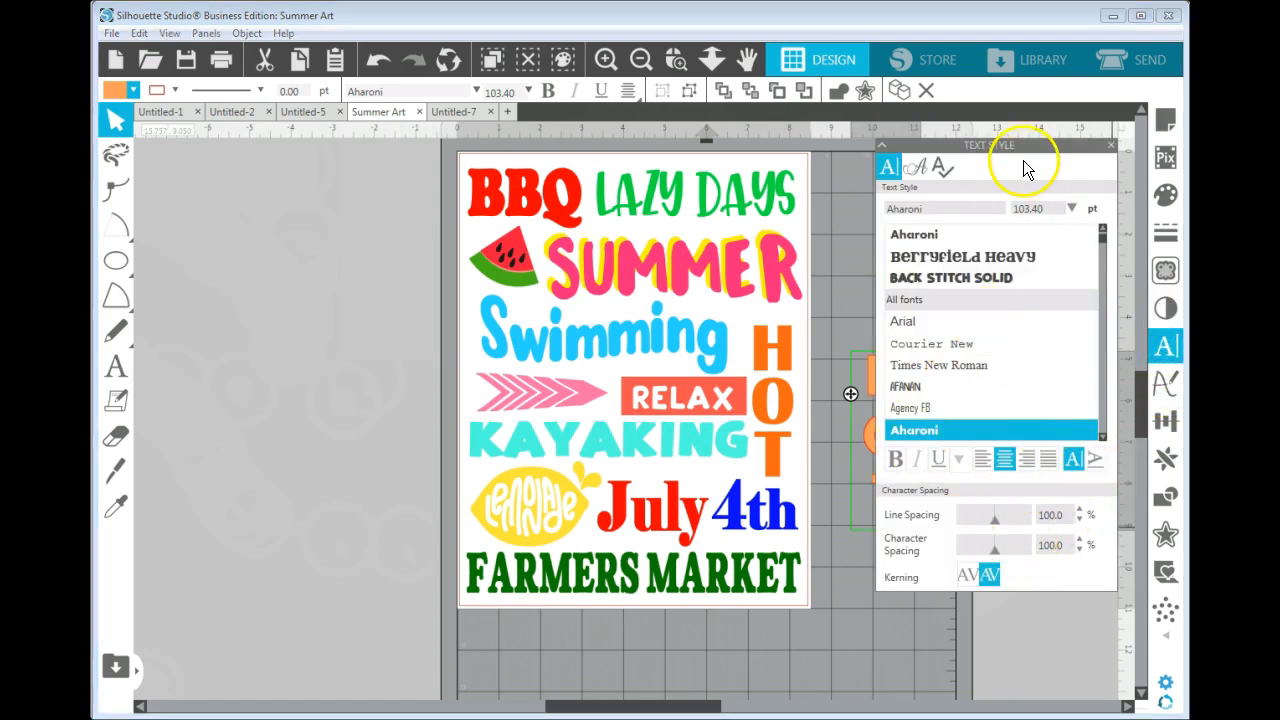
left_click_drag(1022, 145, 320, 222)
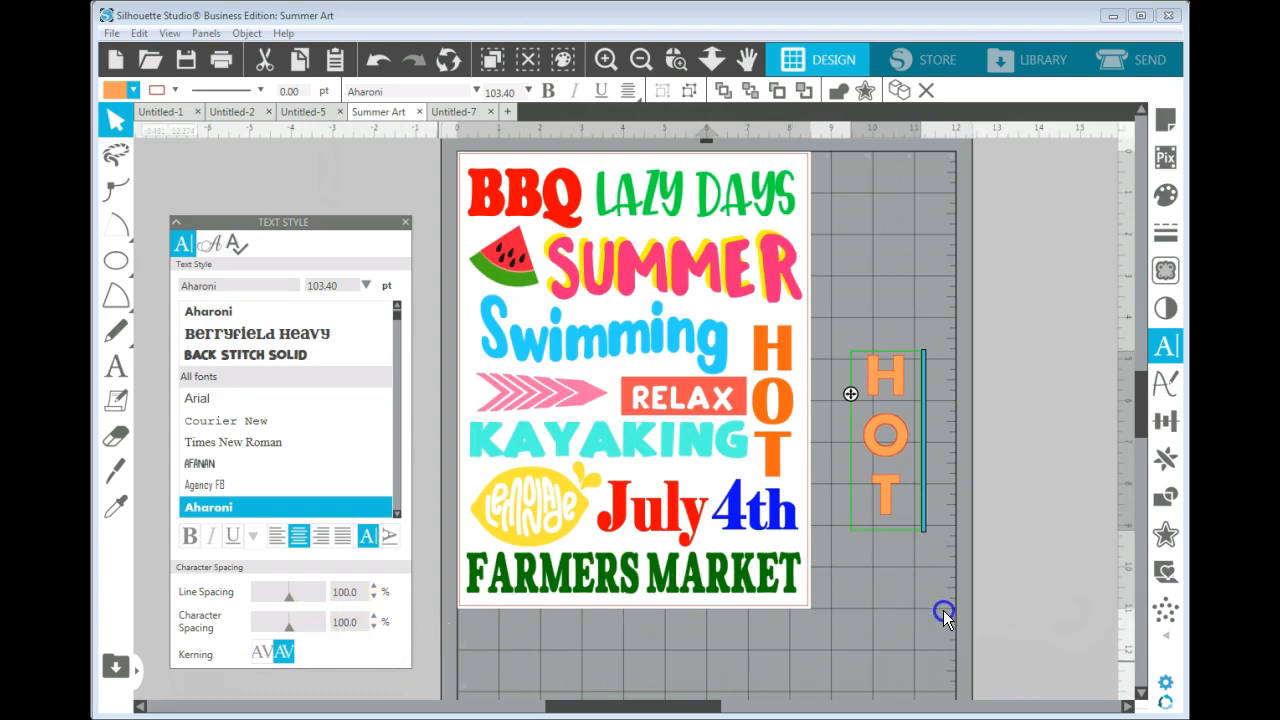
left_click(902, 441)
left_click(946, 612)
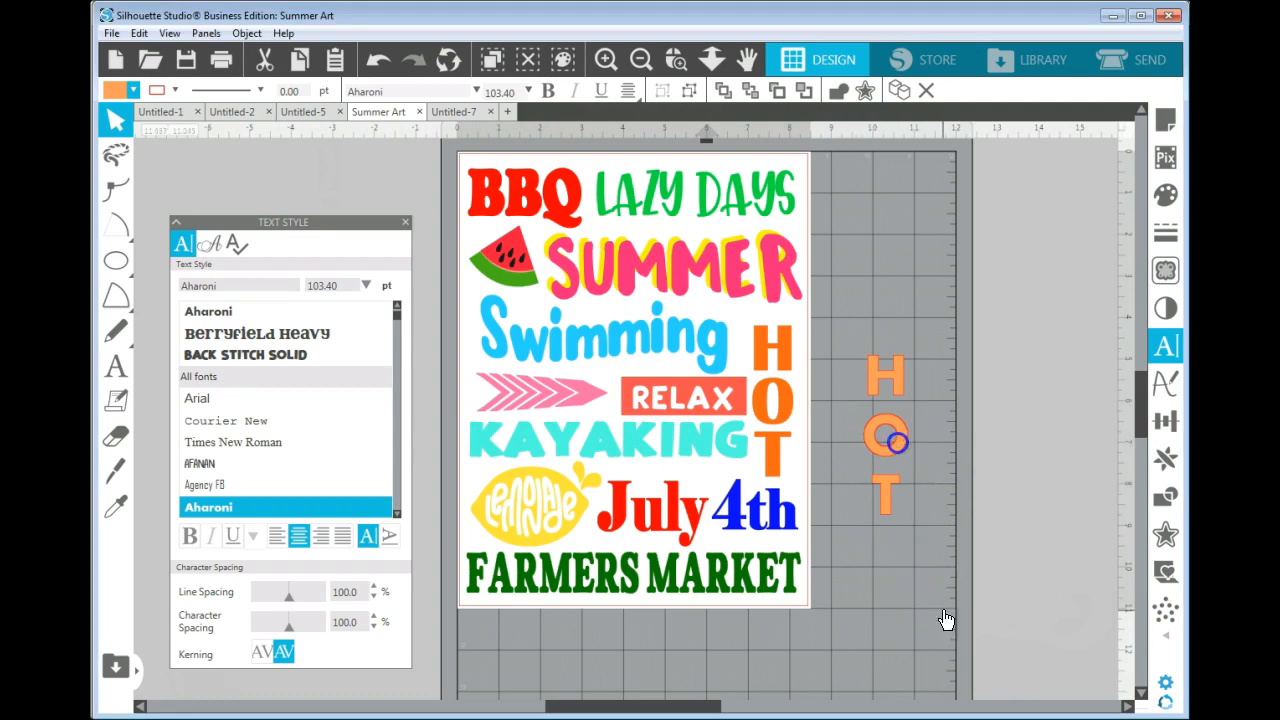
Set the new HOT text's character spacing to 95% and its line spacing to 90%.
left_click(899, 452)
left_click_drag(289, 623, 285, 623)
left_click(367, 627)
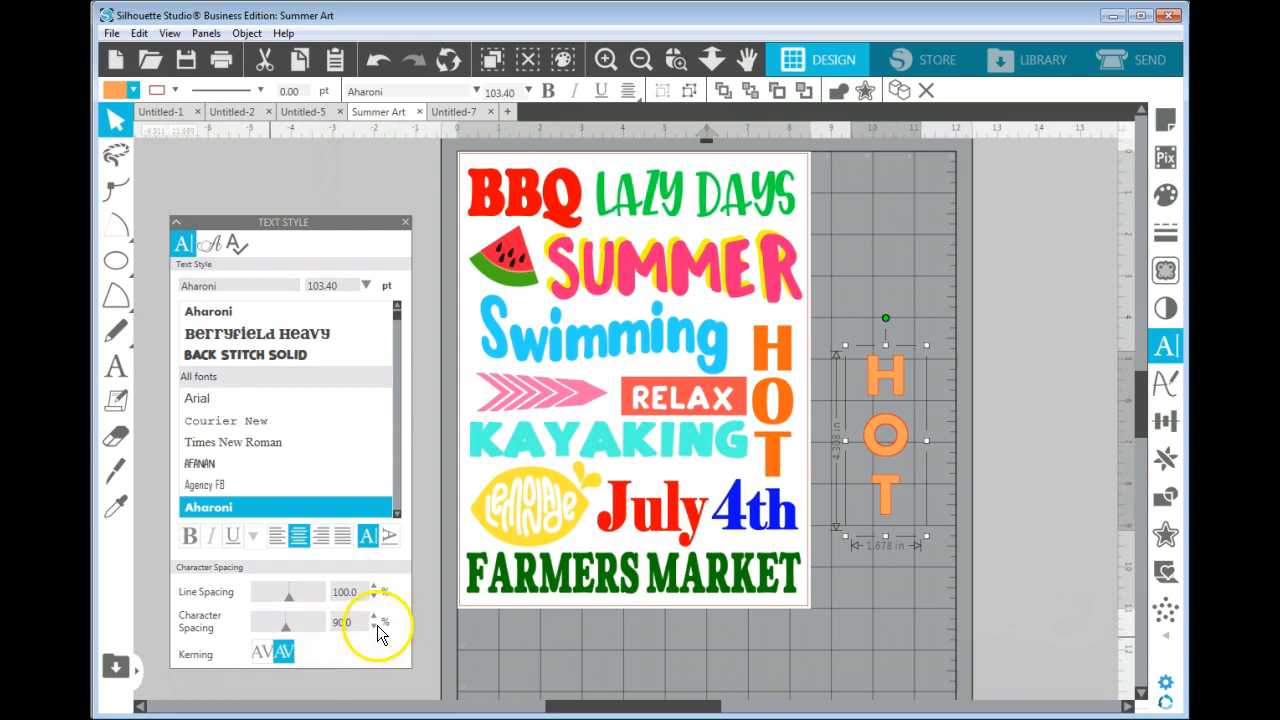
left_click(375, 627)
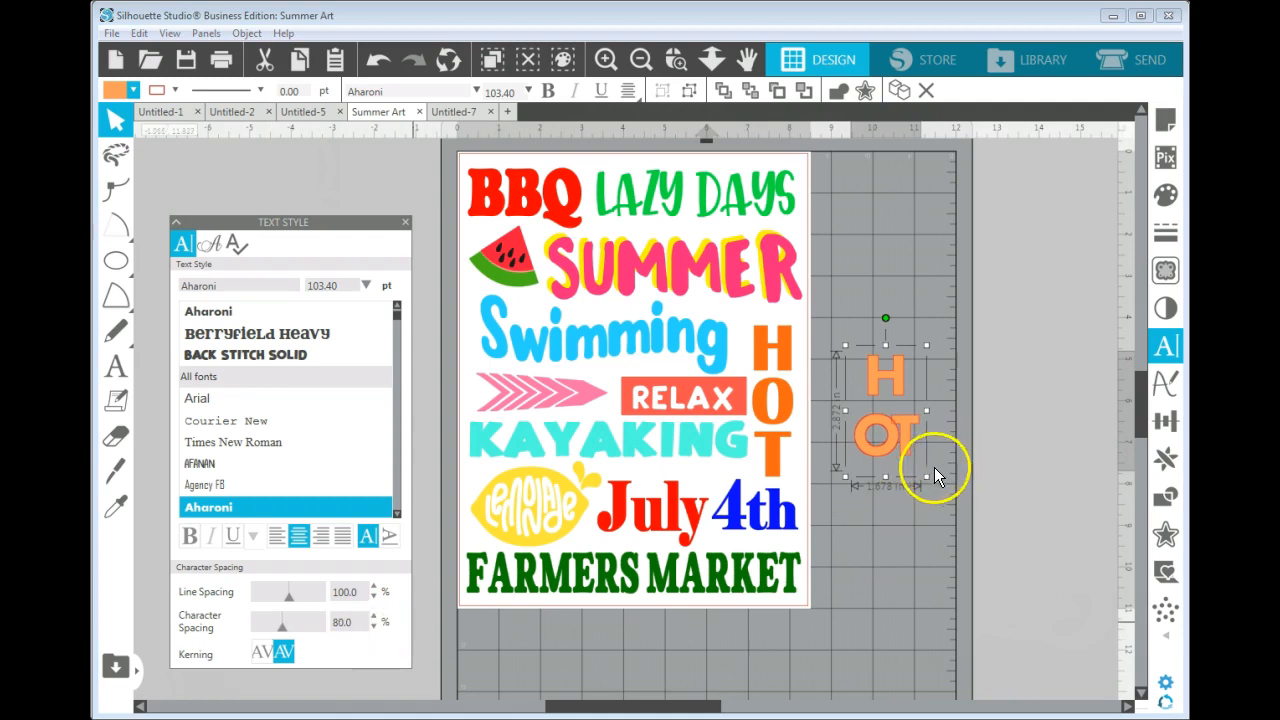
left_click(374, 617)
left_click(374, 617)
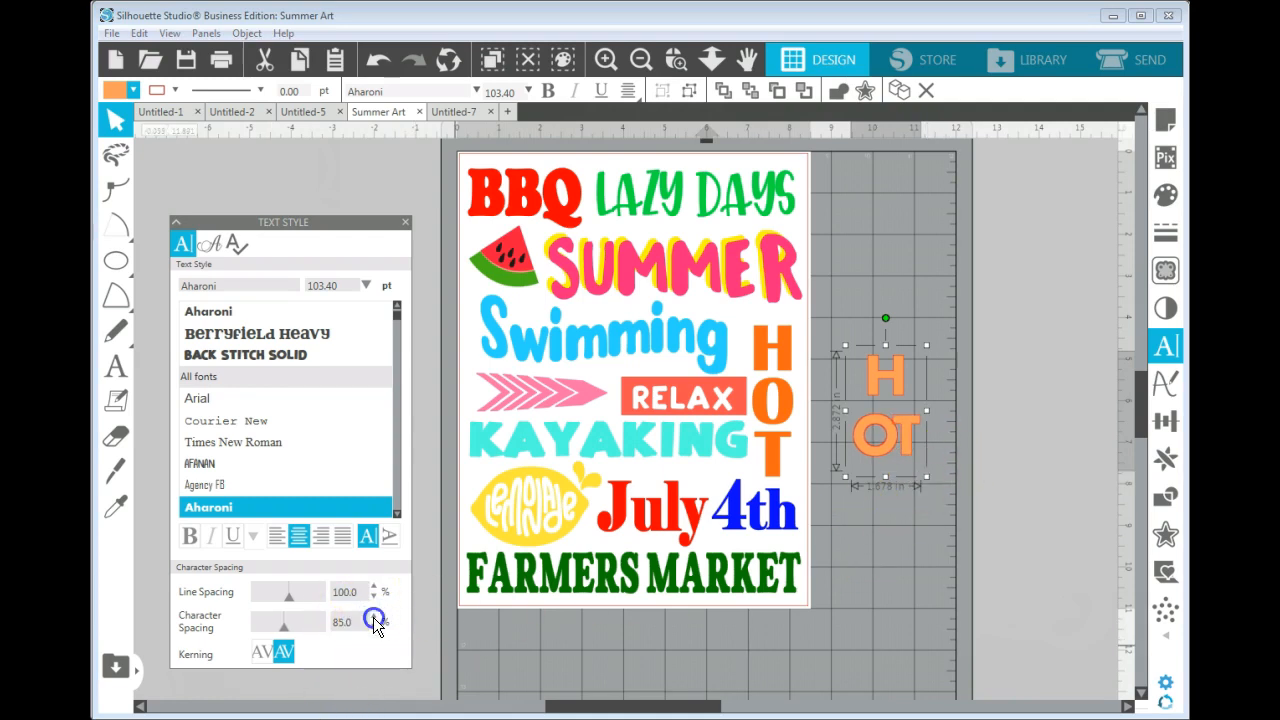
left_click(374, 617)
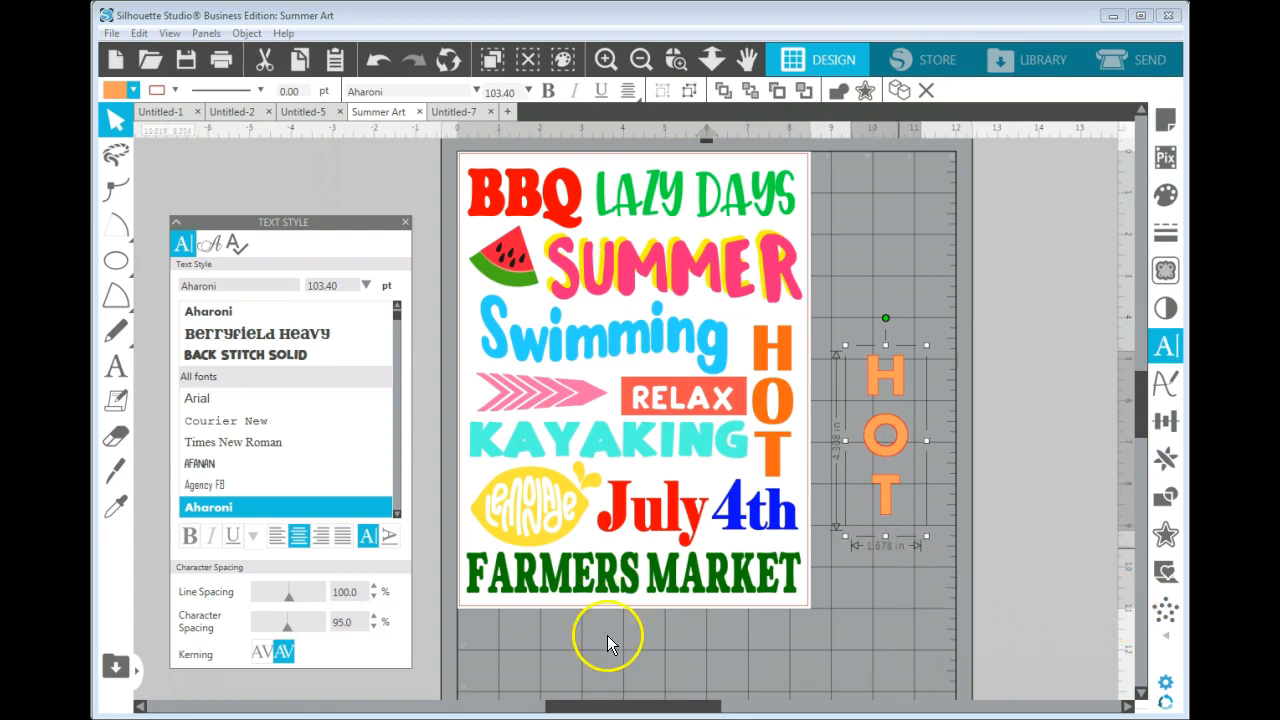
left_click_drag(290, 596, 284, 600)
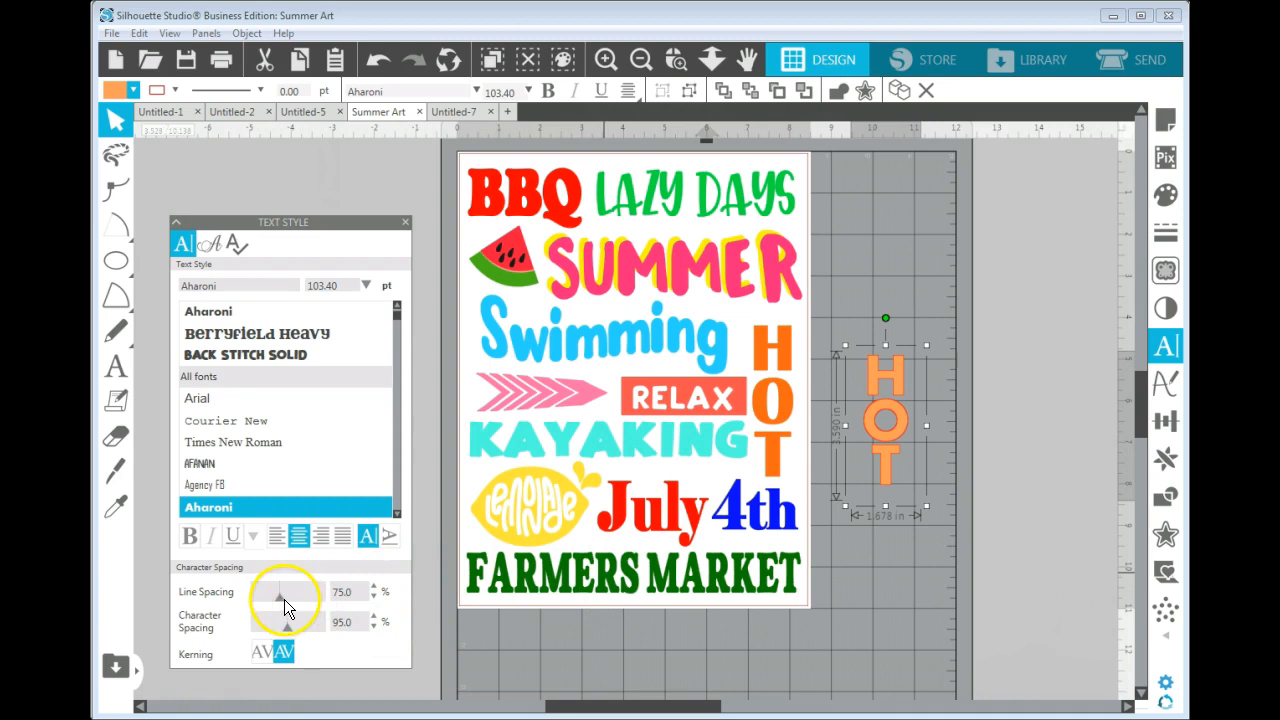
left_click_drag(280, 597, 287, 605)
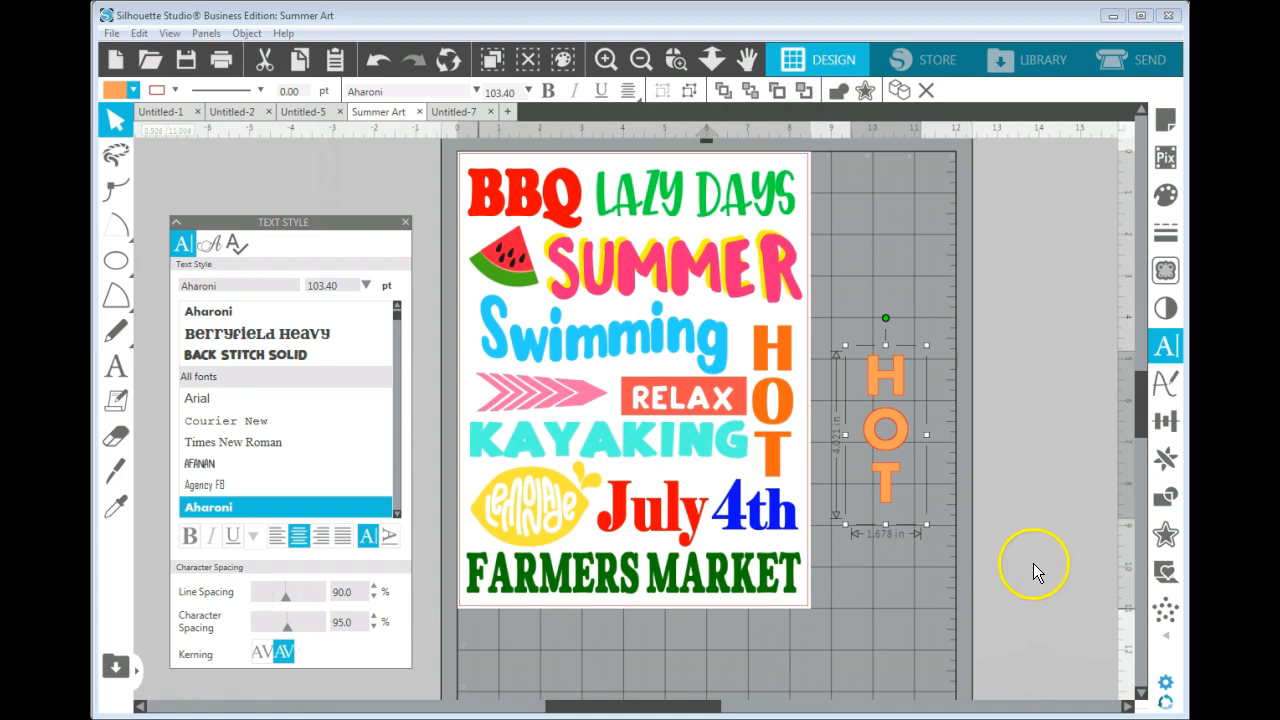
Enlarge the new HOT text to about 1.97 in wide, move it up beside the page, and close the text settings.
left_click_drag(926, 524, 942, 551)
left_click_drag(915, 460, 914, 400)
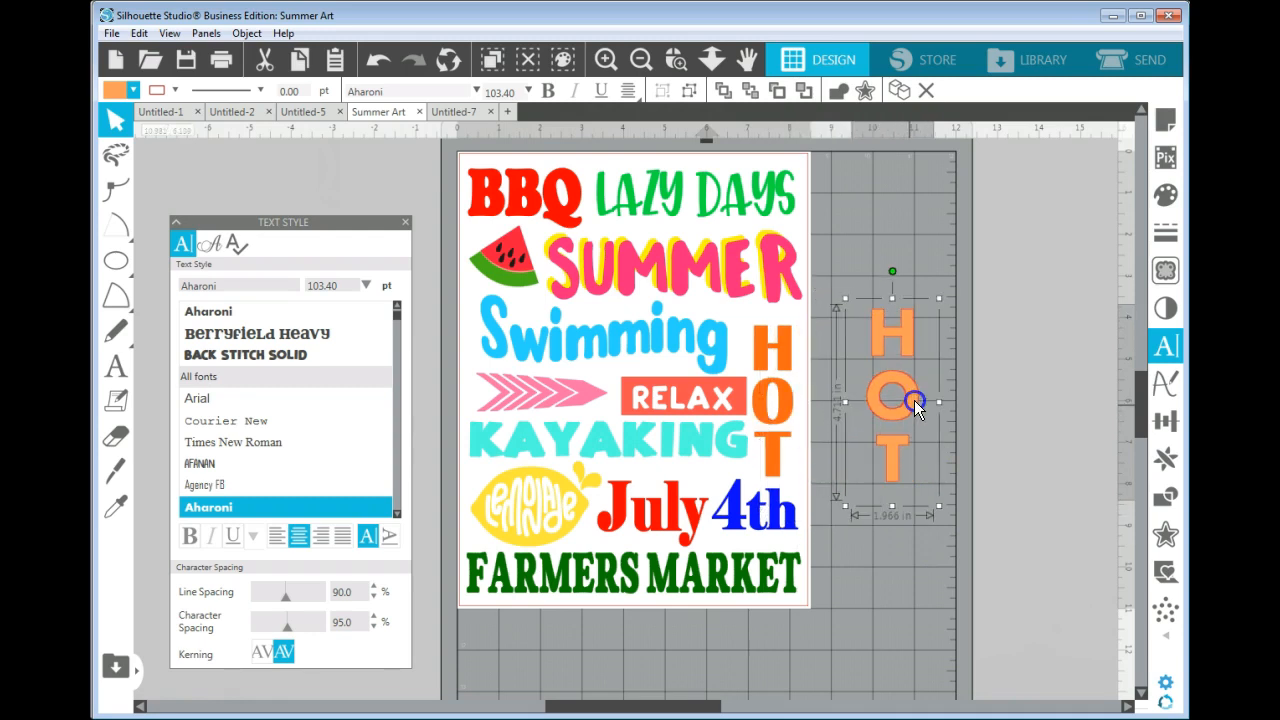
left_click(403, 219)
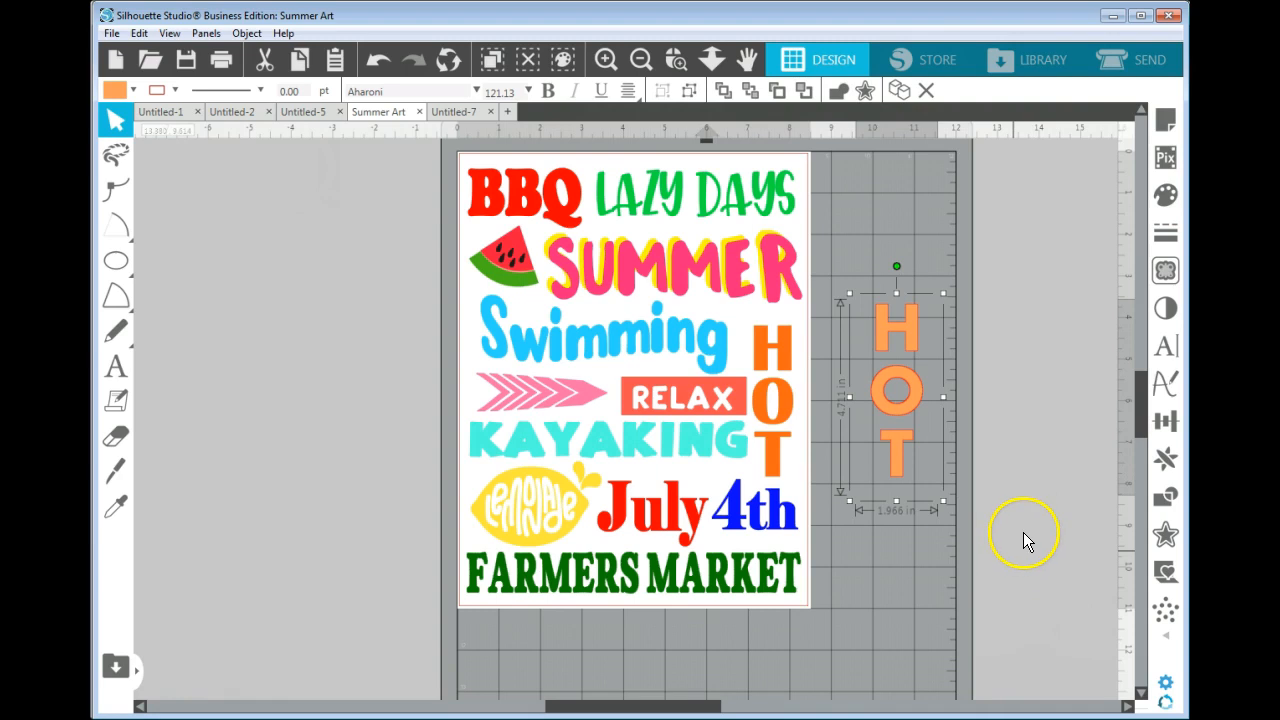
left_click(115, 372)
left_click(118, 298)
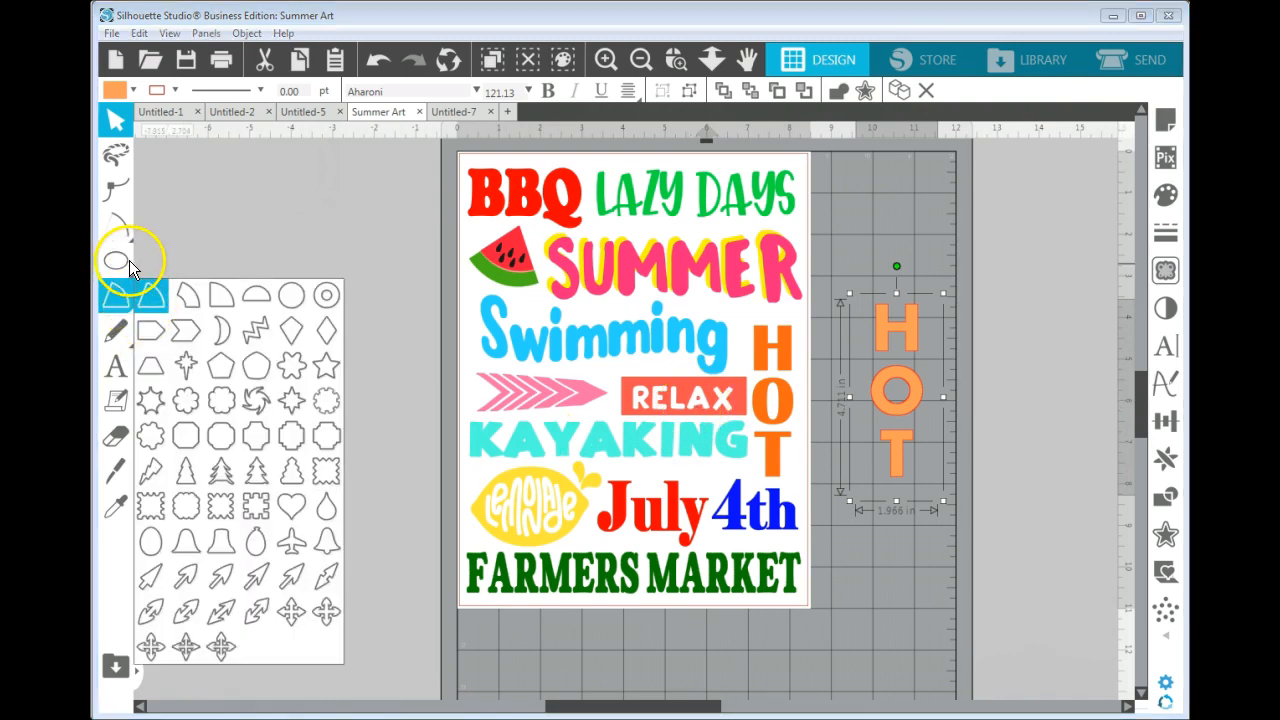
left_click(128, 263)
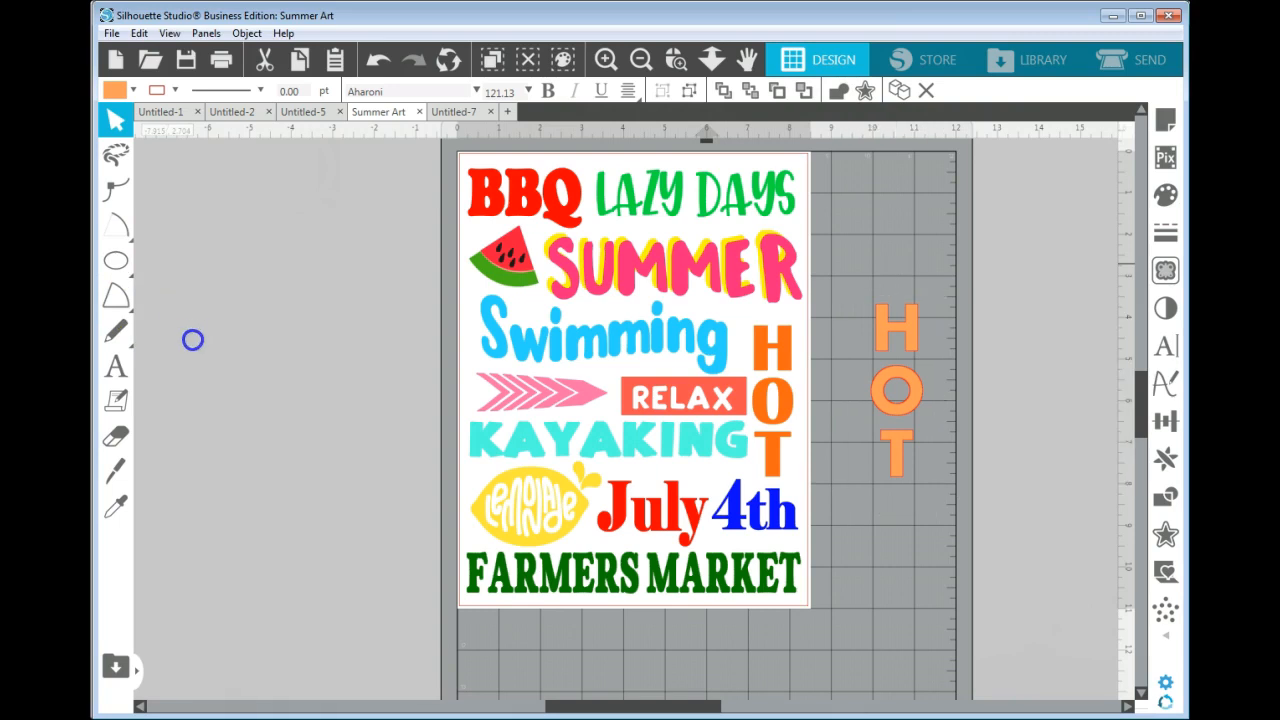
Draw a rectangle about 4.86 by 1.57 in beside the page and add the text "Relax" above it.
mouse_move(186, 324)
left_mouse_down()
mouse_move(200, 357)
mouse_move(309, 398)
mouse_move(388, 392)
left_mouse_up()
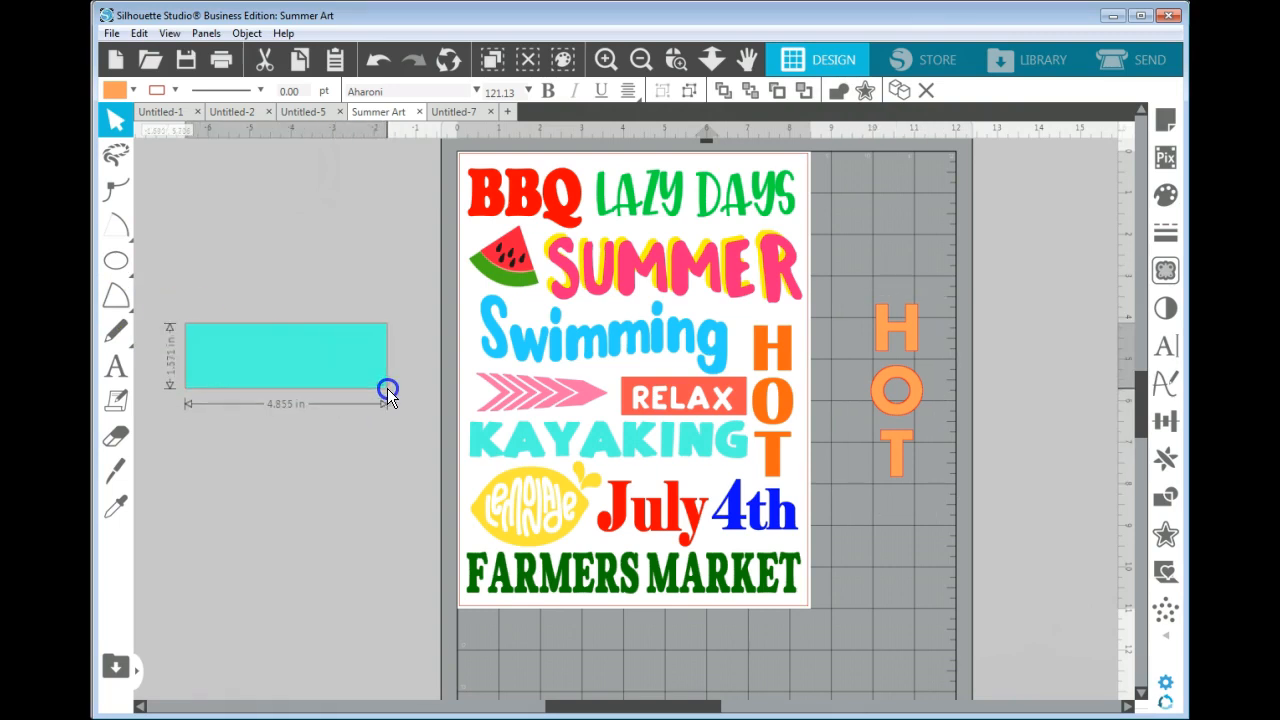
left_click(116, 366)
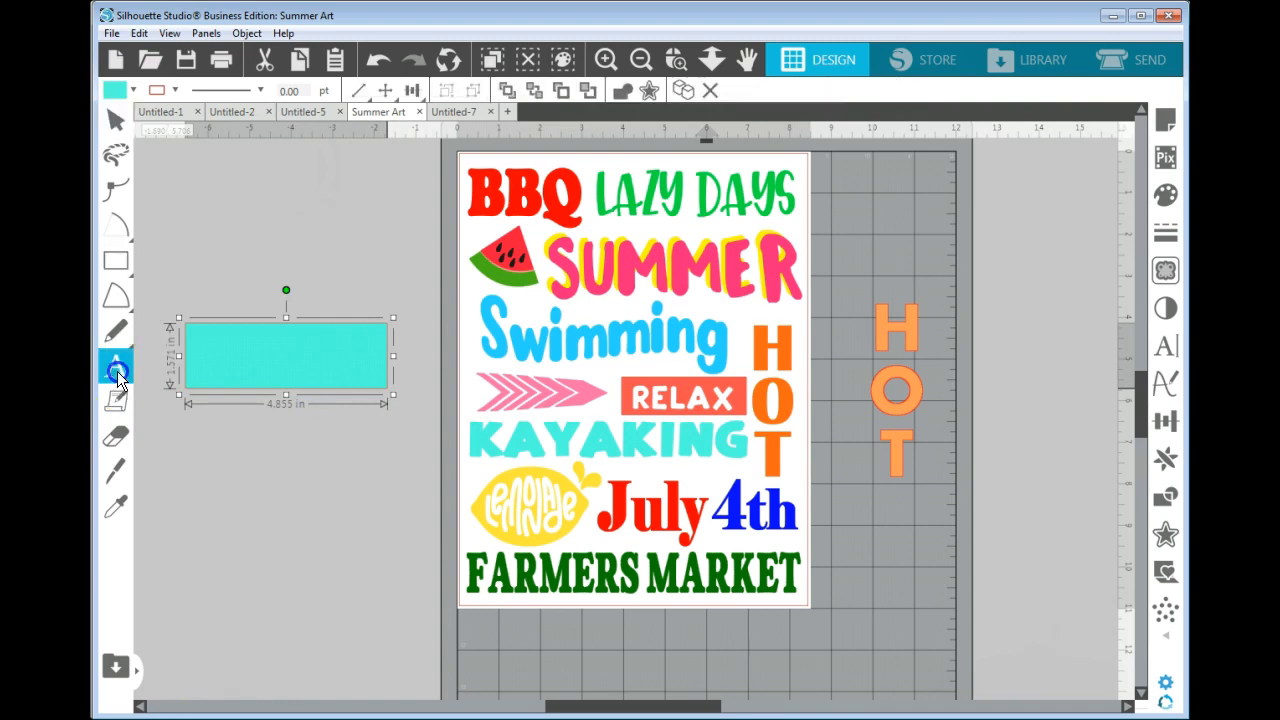
left_click(200, 259)
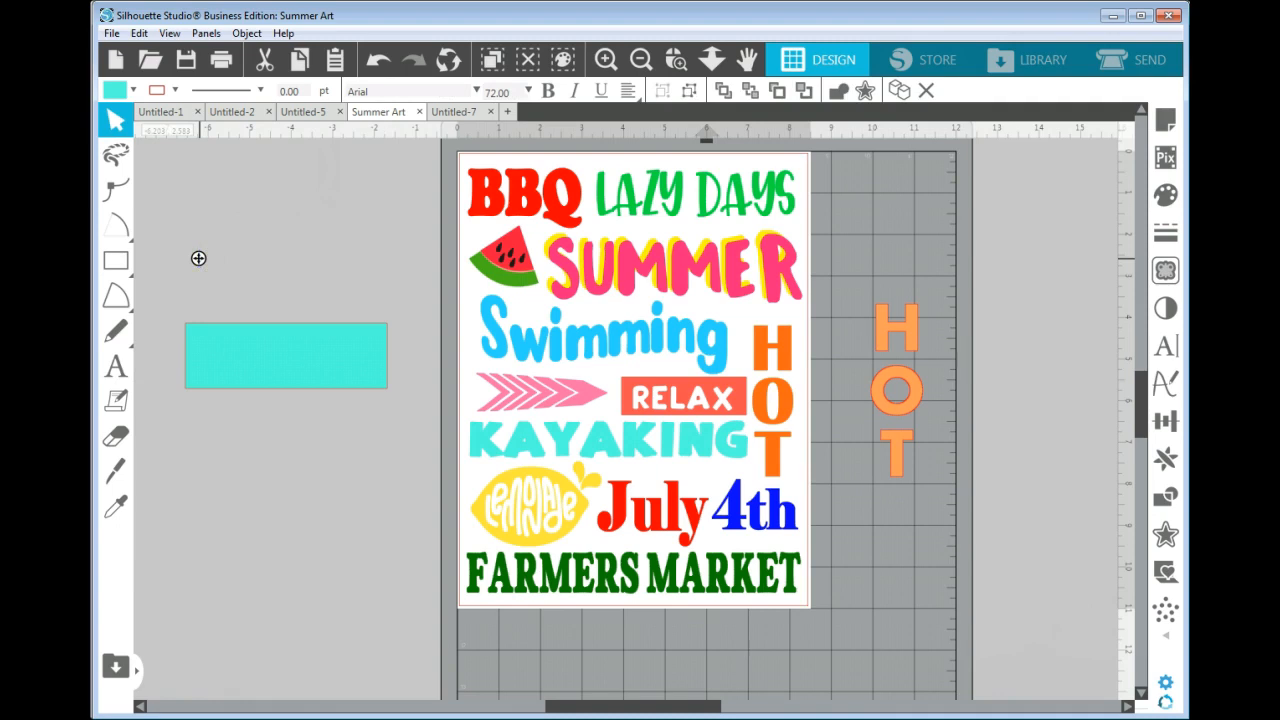
type("R")
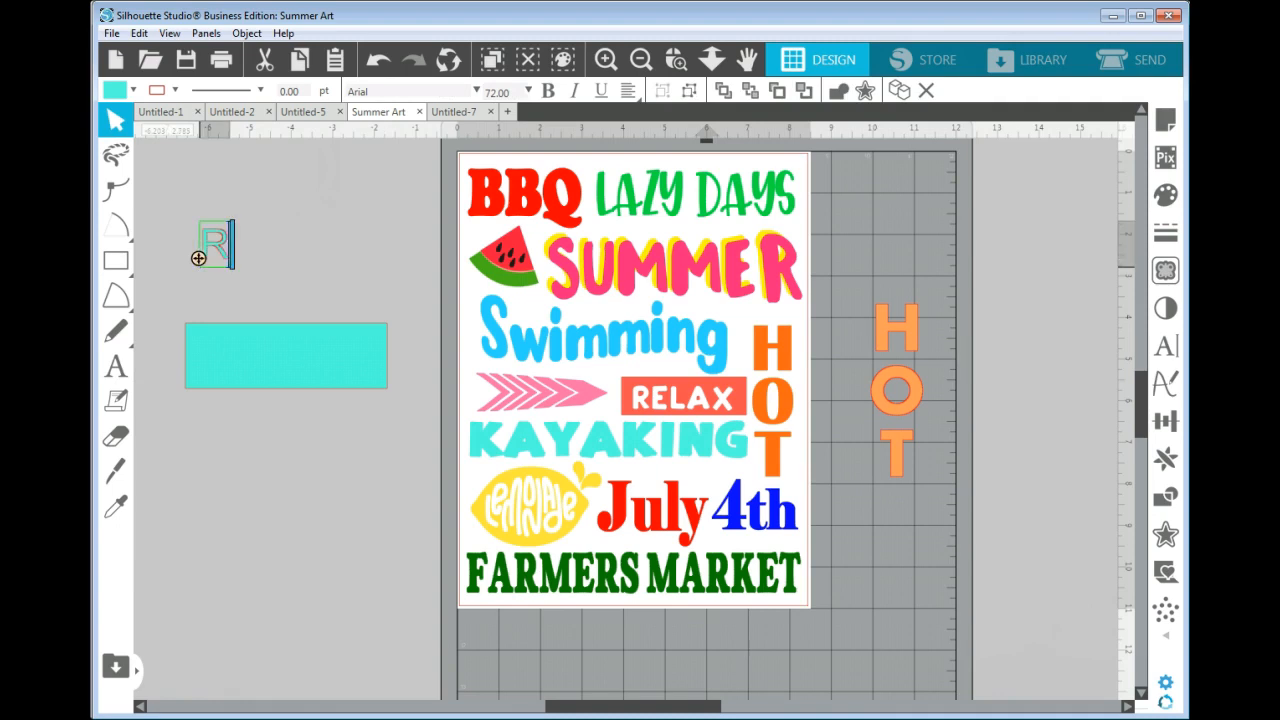
type("ela")
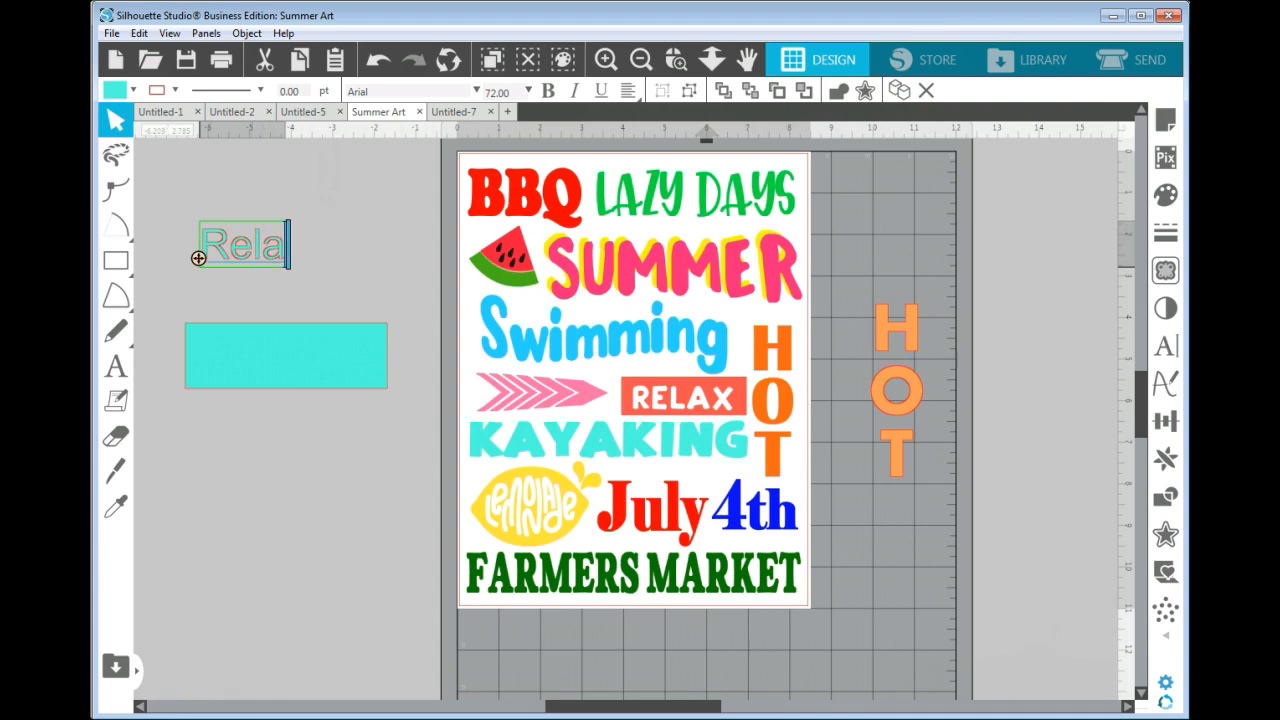
type("x")
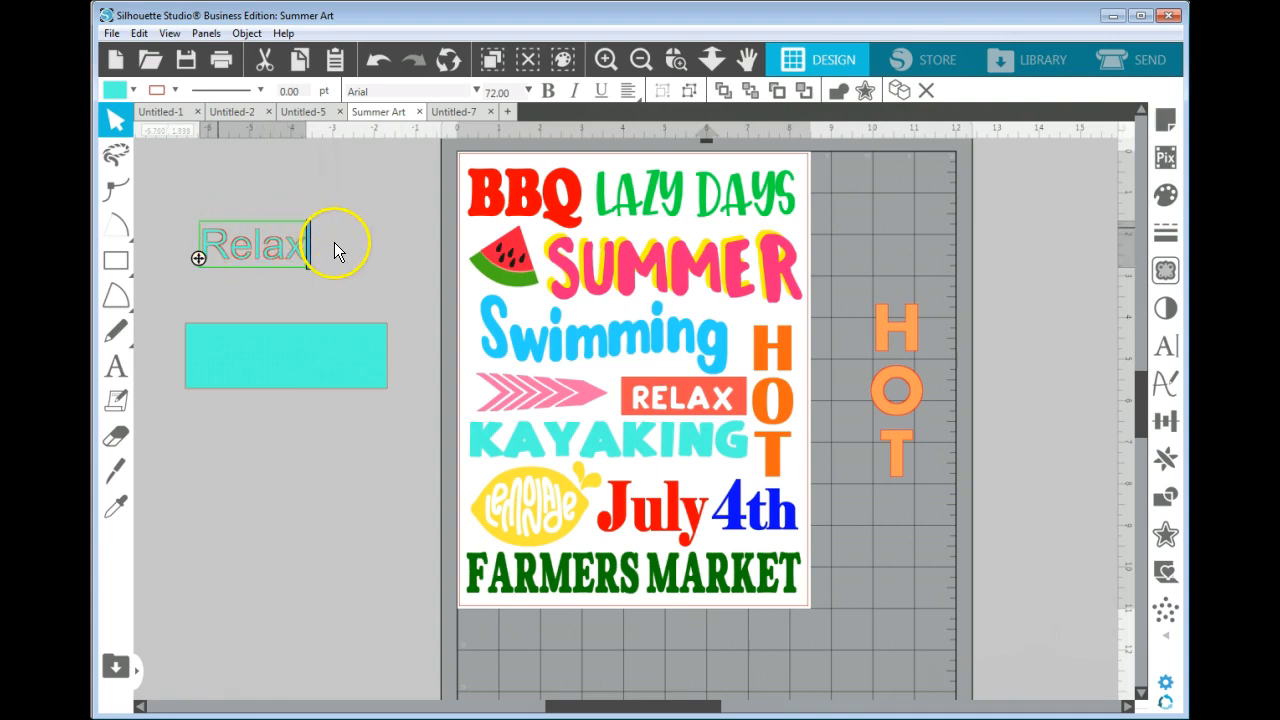
Enlarge the Relax text to about 98 pt, place it on the turquoise rectangle, and align both with Align Middle.
left_click(320, 269)
left_click_drag(287, 262, 320, 366)
left_click_drag(164, 327, 389, 410)
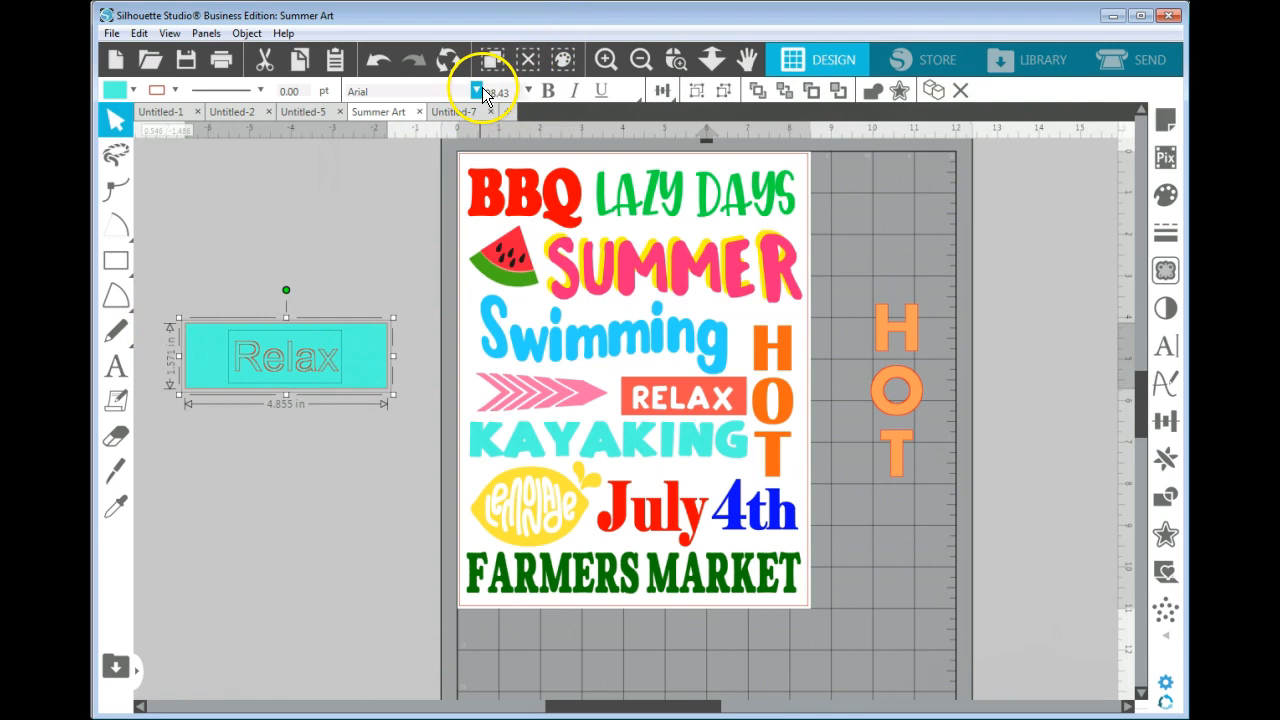
left_click(661, 91)
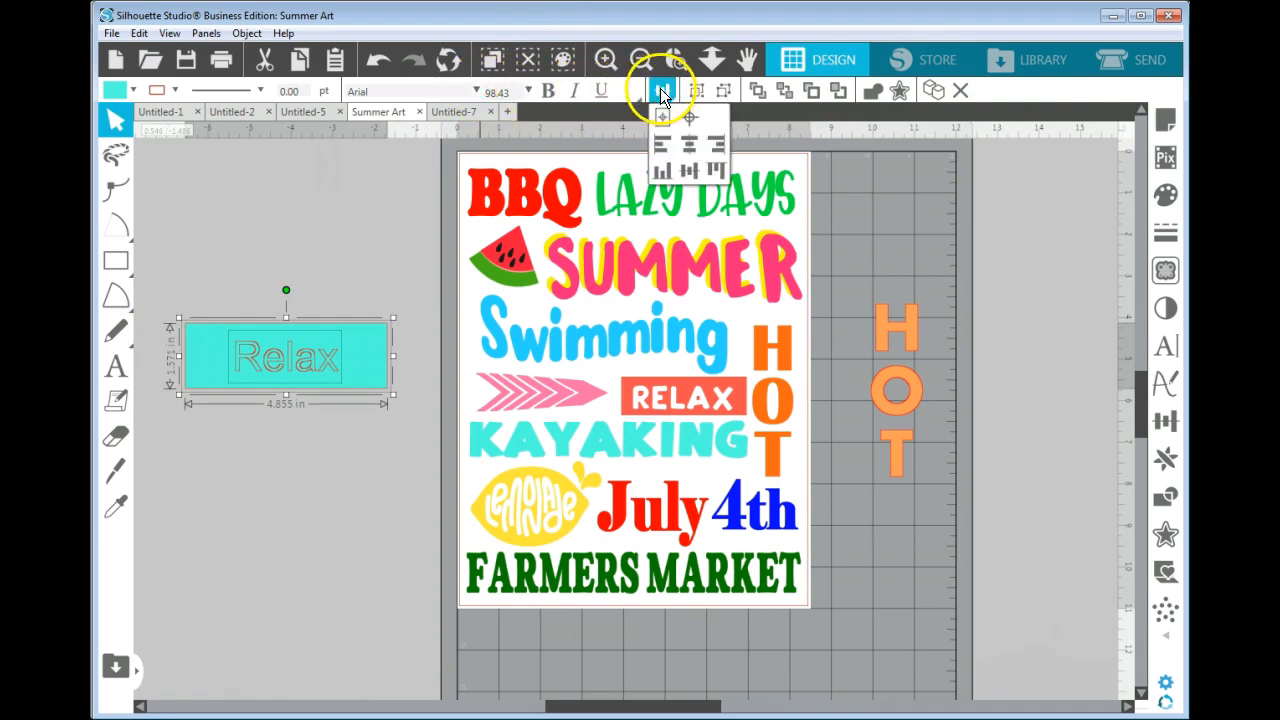
left_click(689, 171)
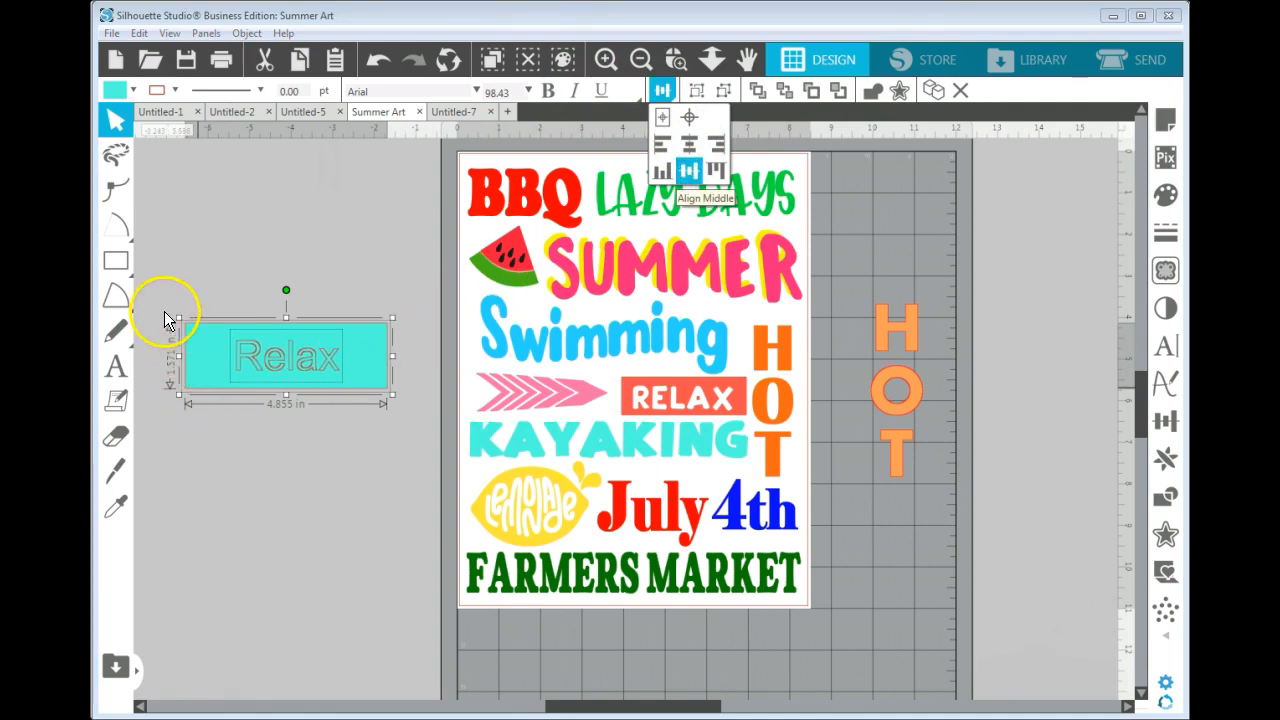
Combine the Relax text and rectangle into a compound path and shift the combined shape slightly.
left_click(344, 390)
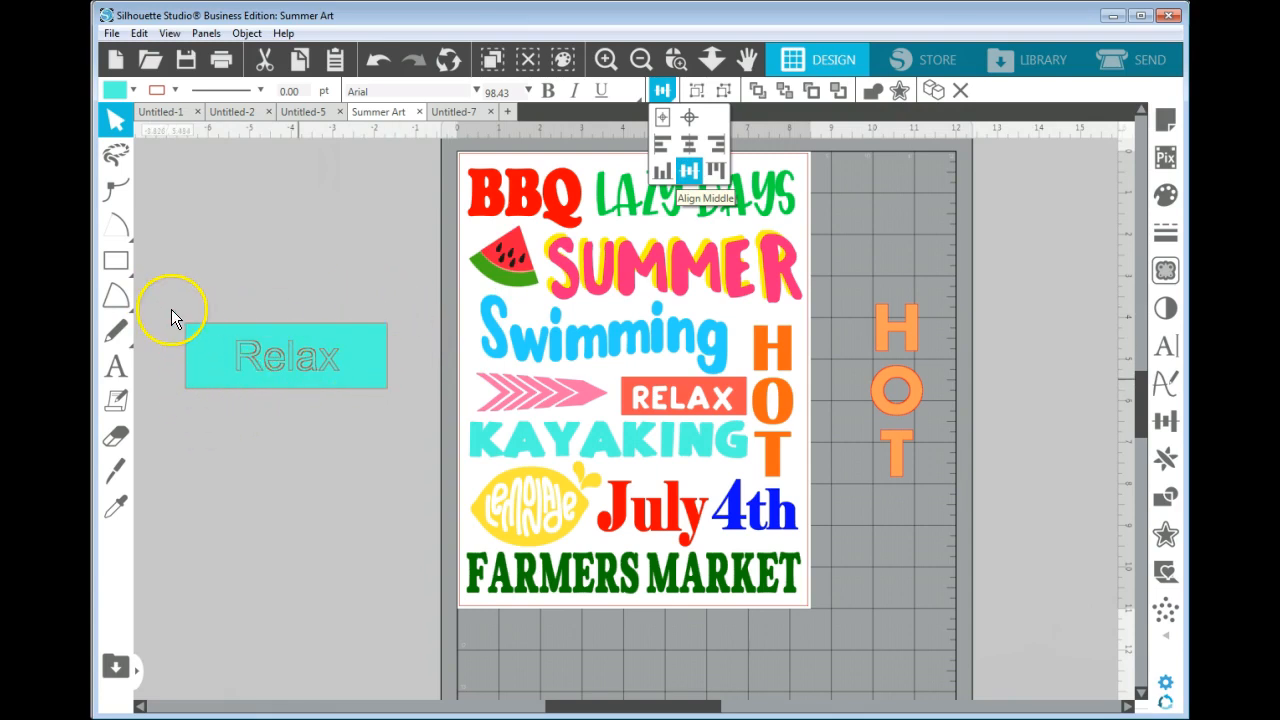
left_click_drag(314, 414, 402, 412)
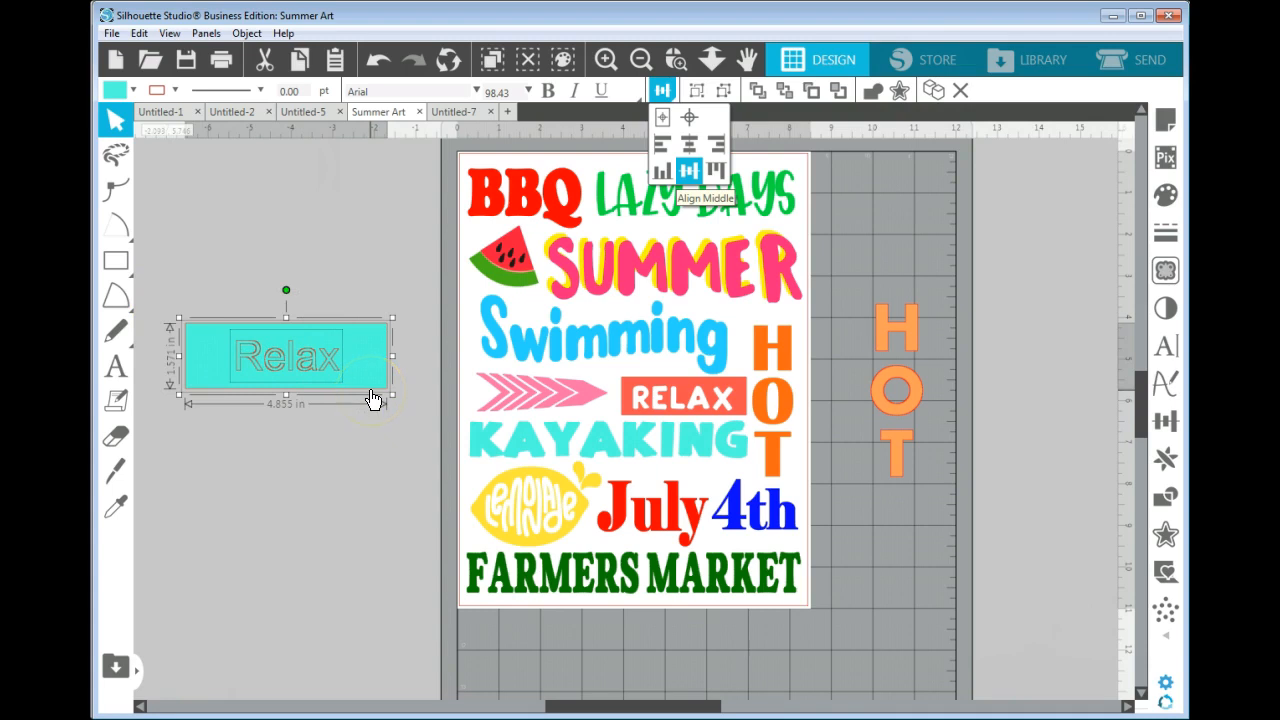
right_click(369, 392)
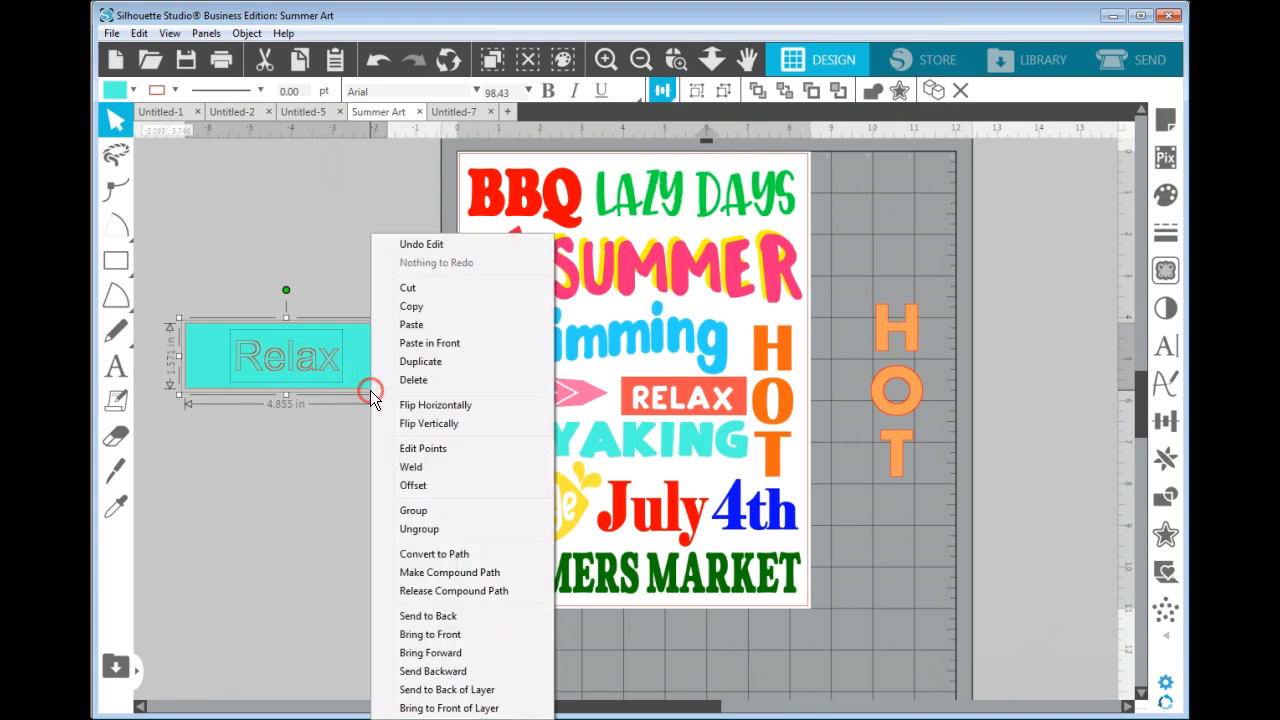
left_click(437, 572)
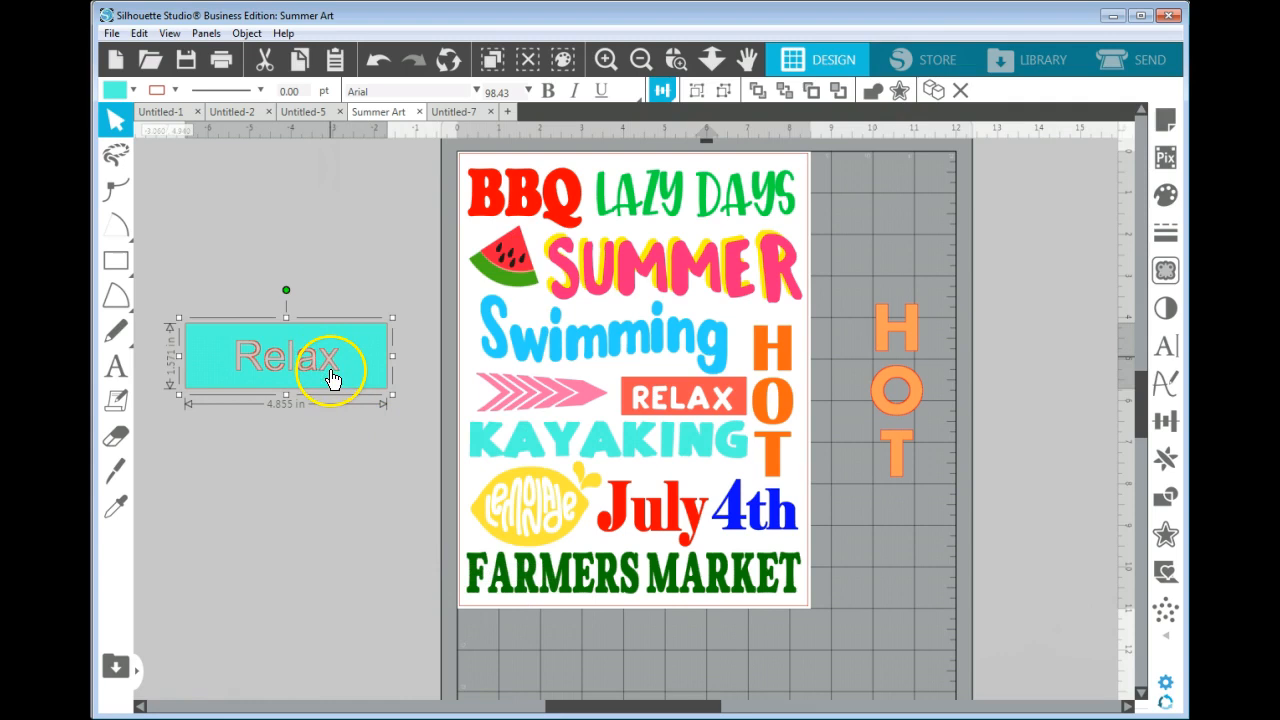
mouse_move(404, 415)
left_mouse_down()
mouse_move(474, 391)
mouse_move(734, 443)
mouse_move(365, 393)
left_mouse_up()
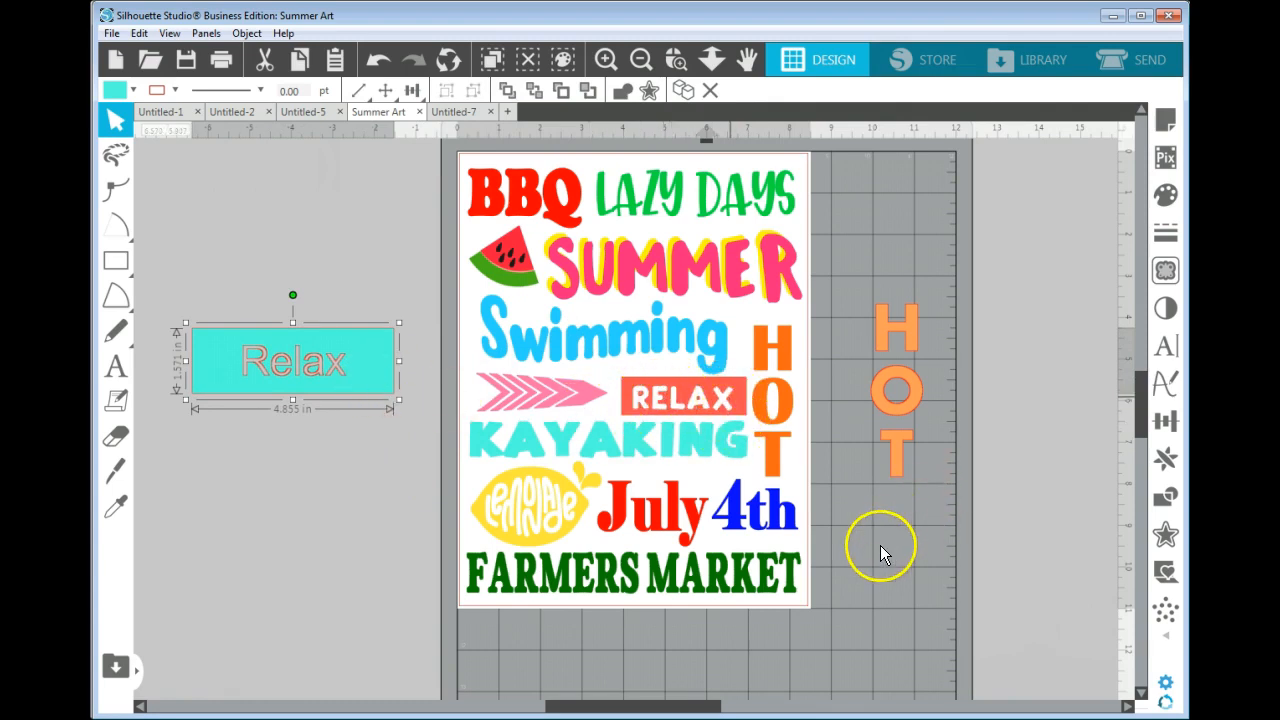
left_click(343, 463)
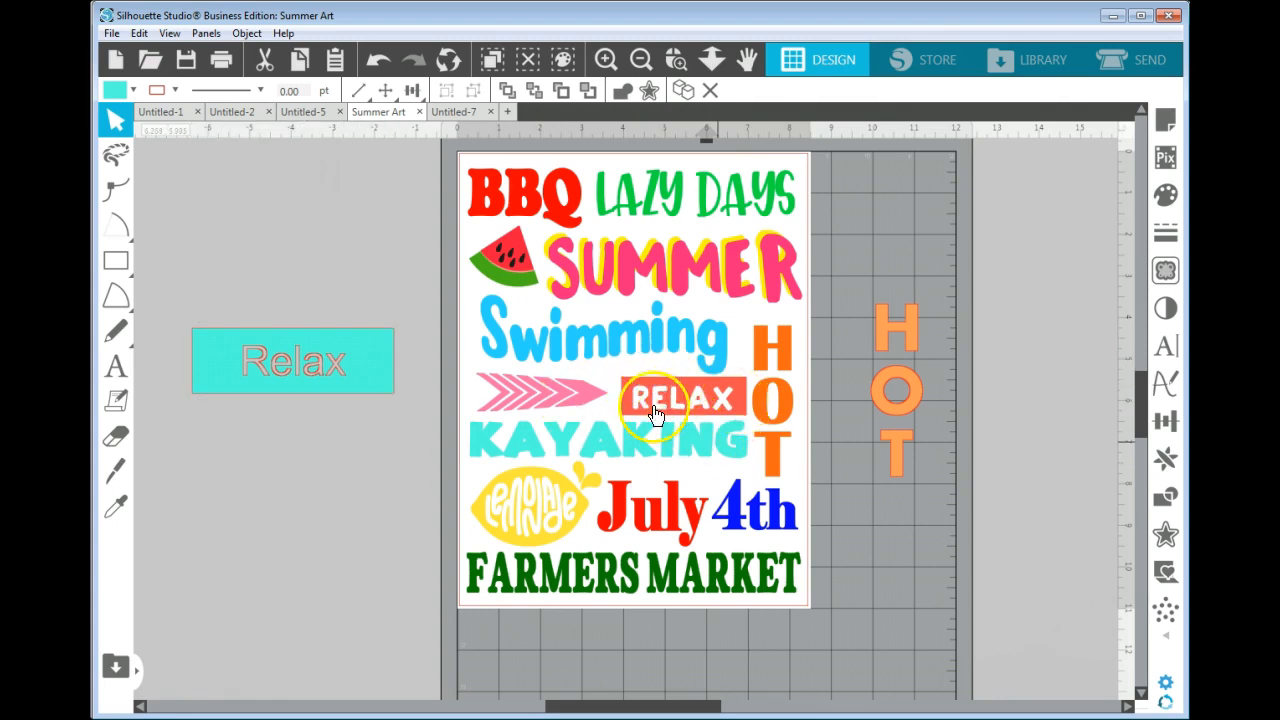
Show the additional design tools and examine the Warp option among them.
left_click(862, 533)
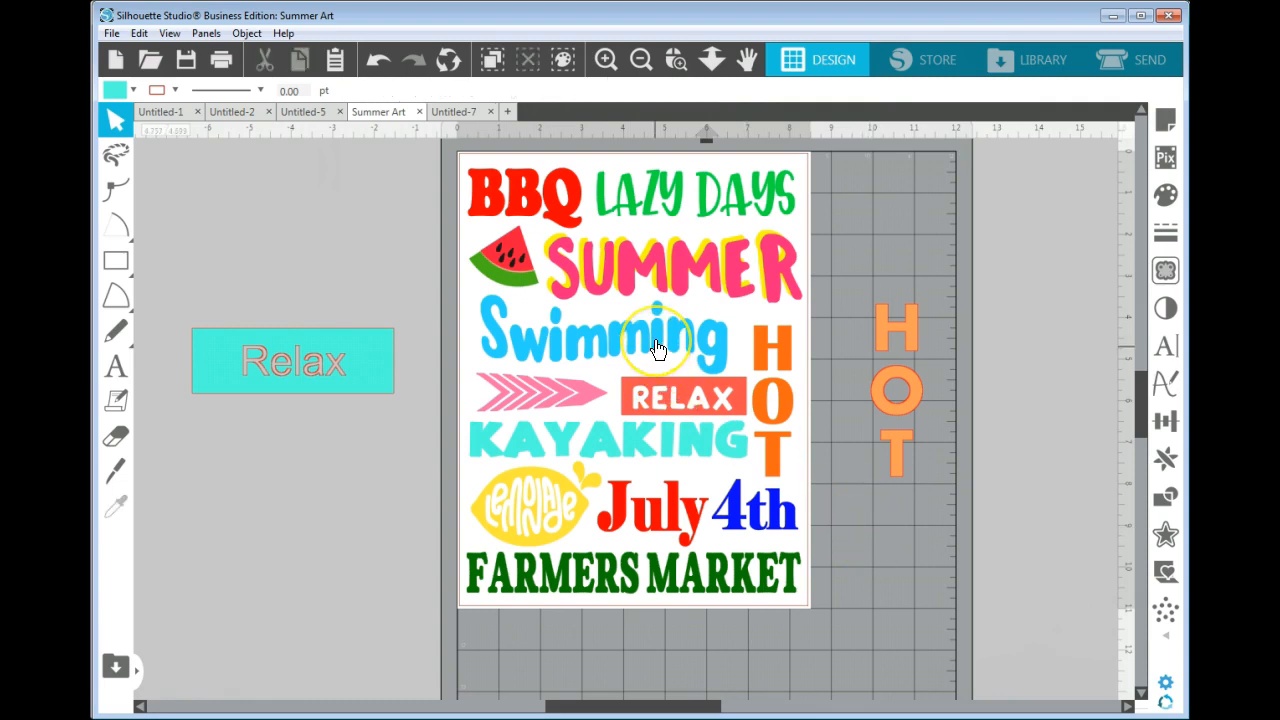
left_click(1168, 636)
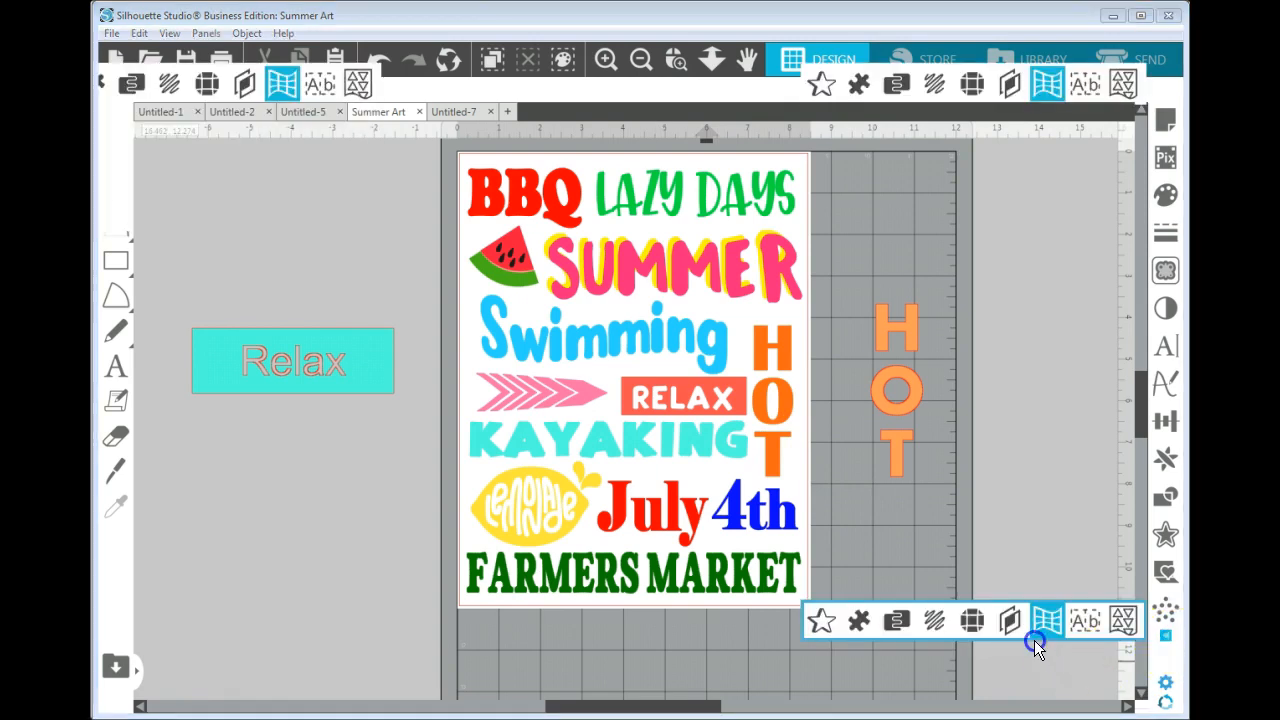
left_click(1050, 625)
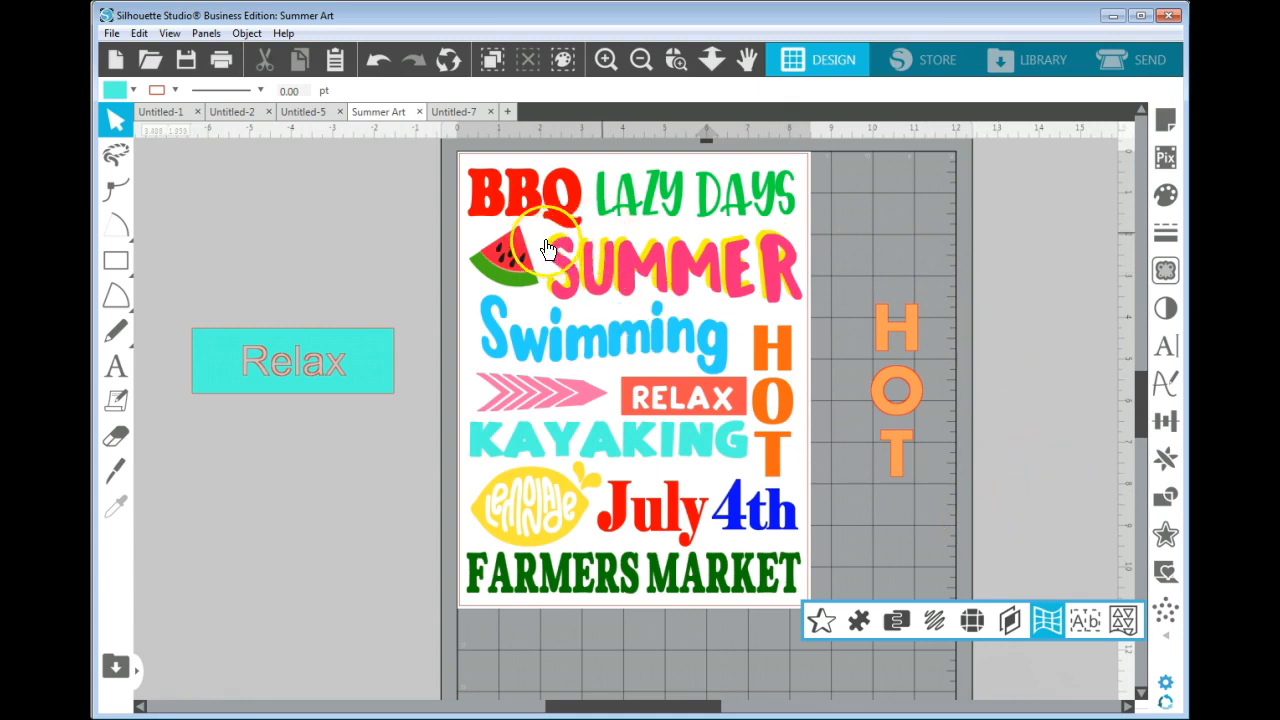
left_click(1066, 506)
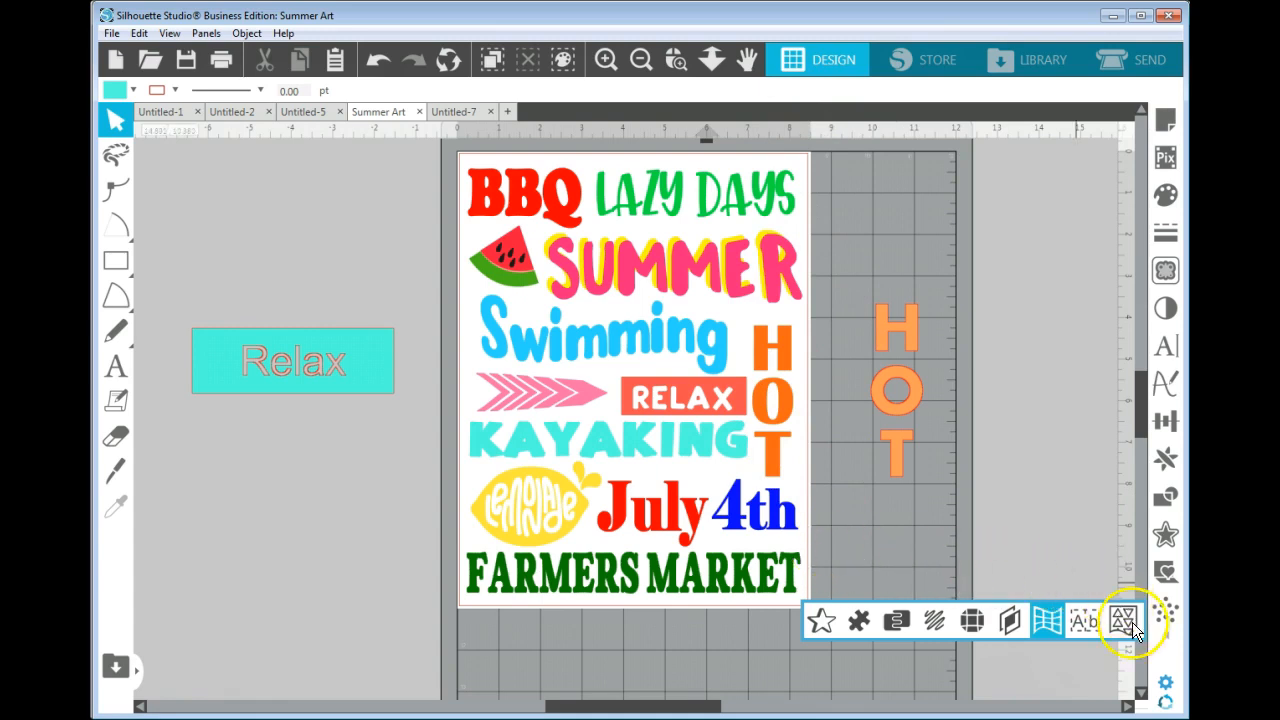
left_click(1167, 635)
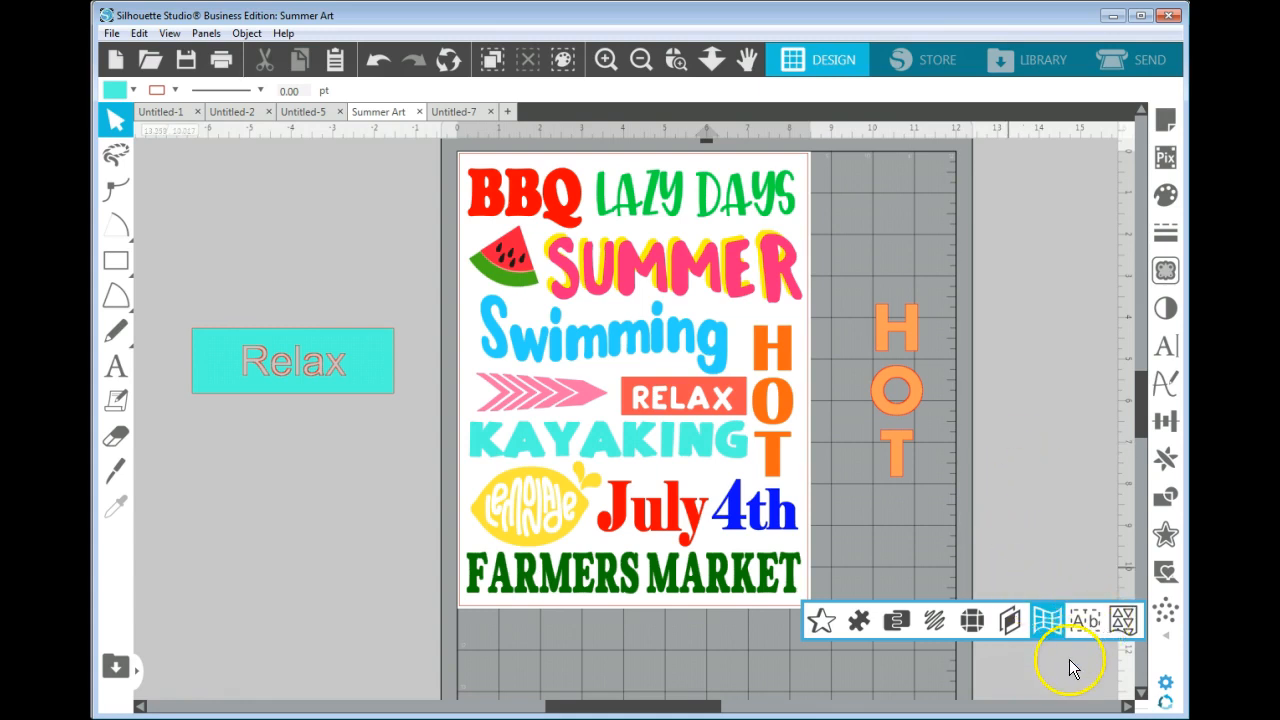
Open the Fill settings with advanced options and inspect the color codes of the LAZY DAYS text.
left_click(1167, 196)
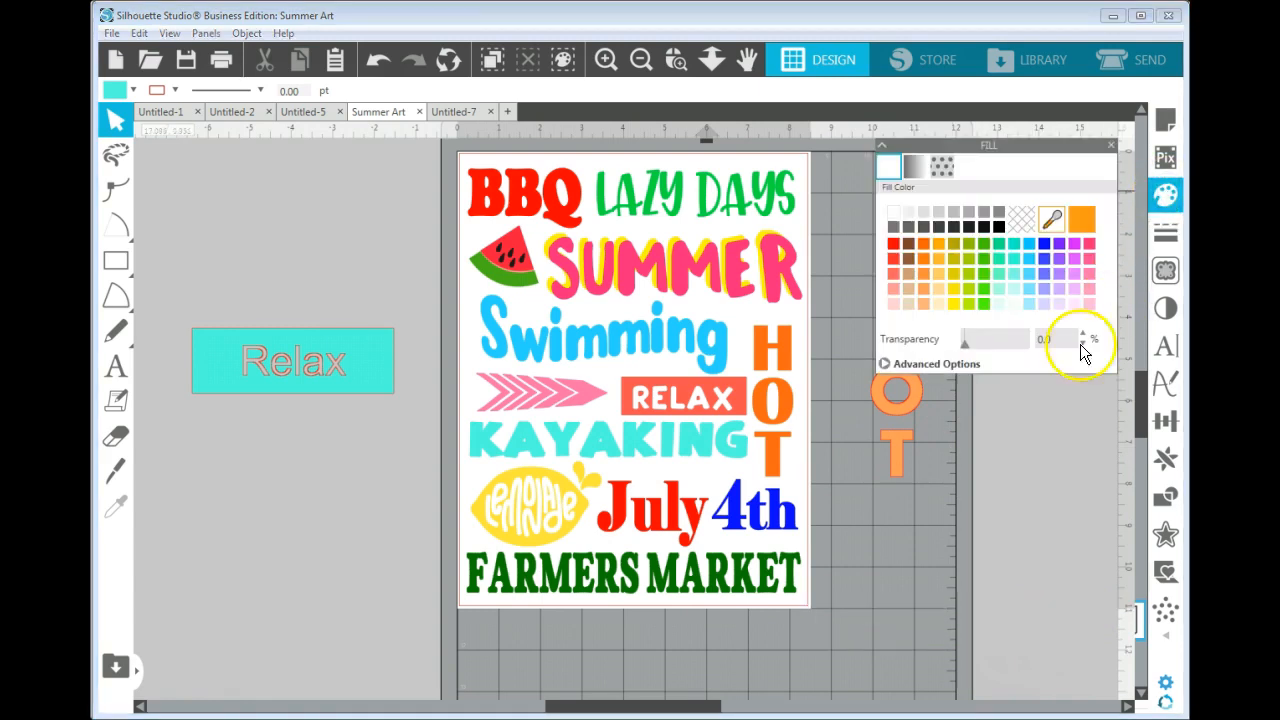
left_click(969, 367)
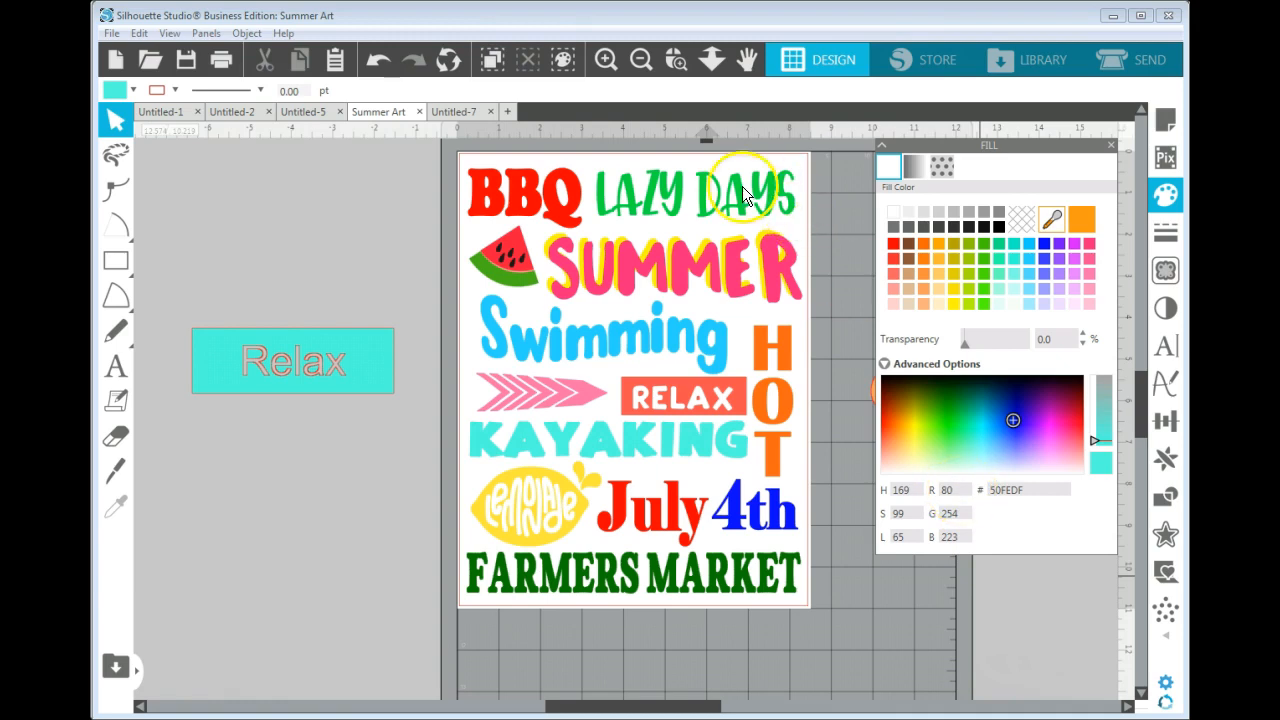
left_click(773, 205)
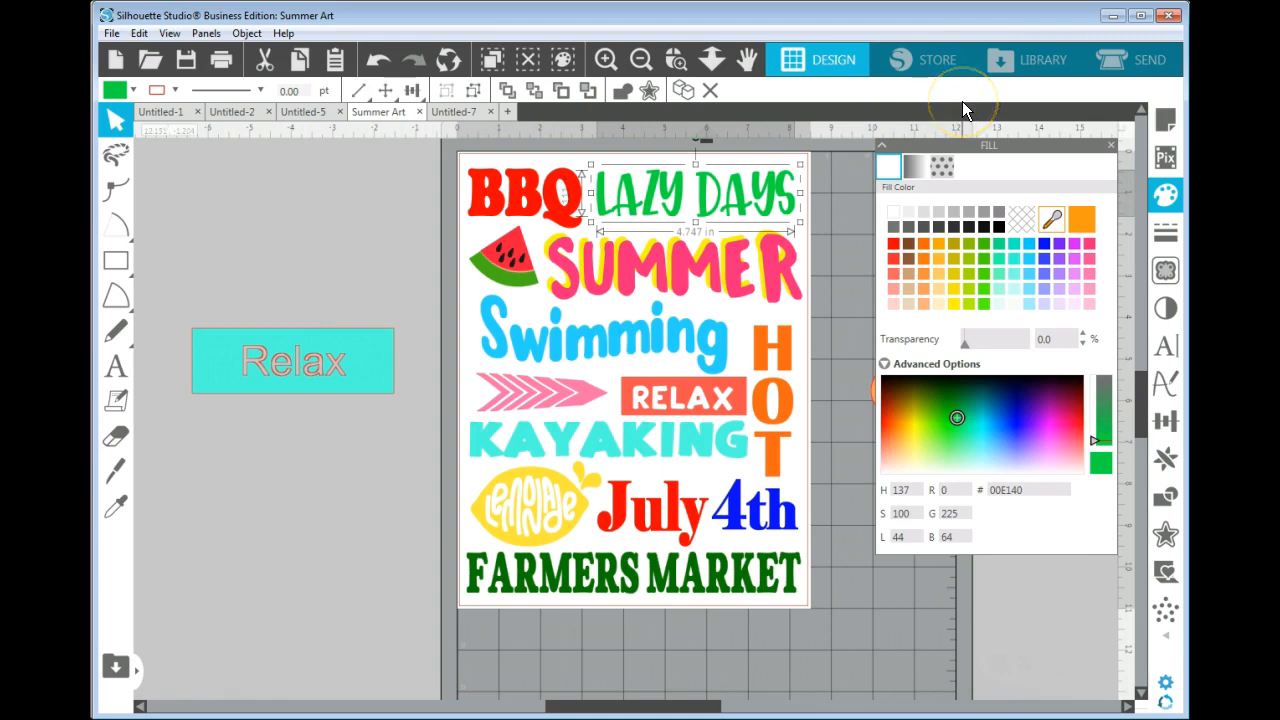
Switch to the browser and look through the latest color palettes on color-hex for color ideas.
left_click(1119, 17)
left_click(1071, 314)
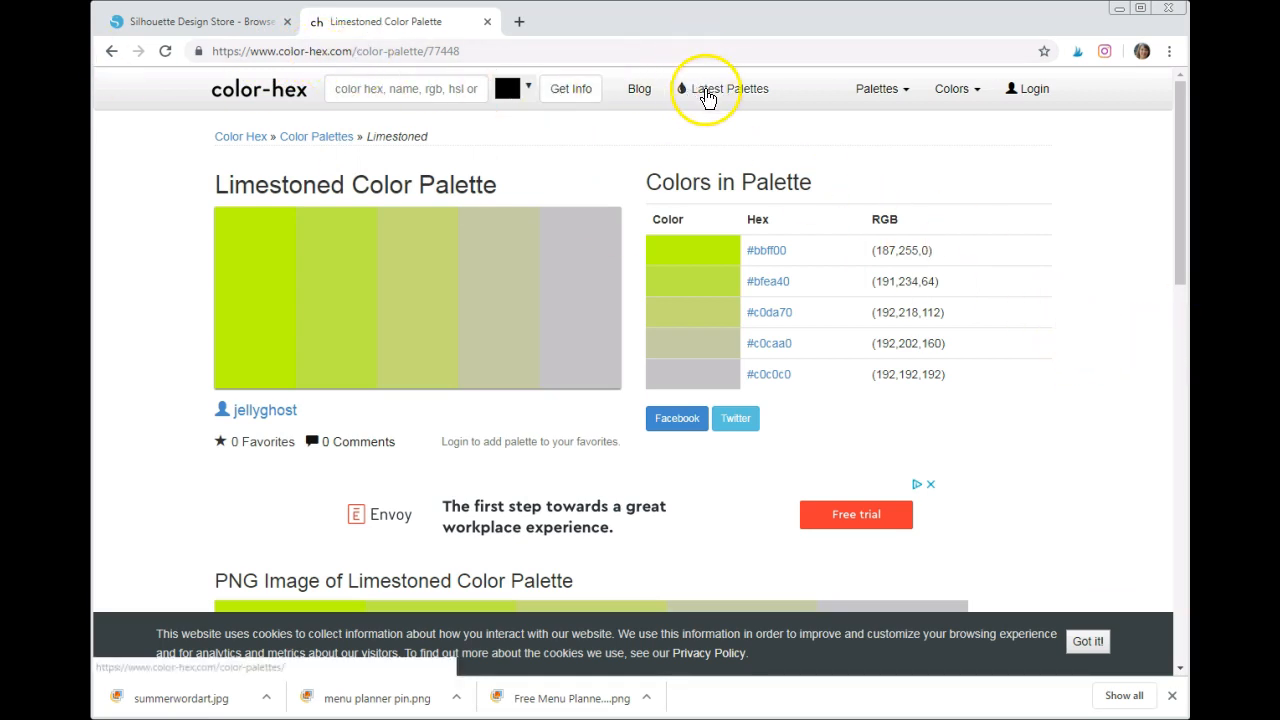
left_click(716, 98)
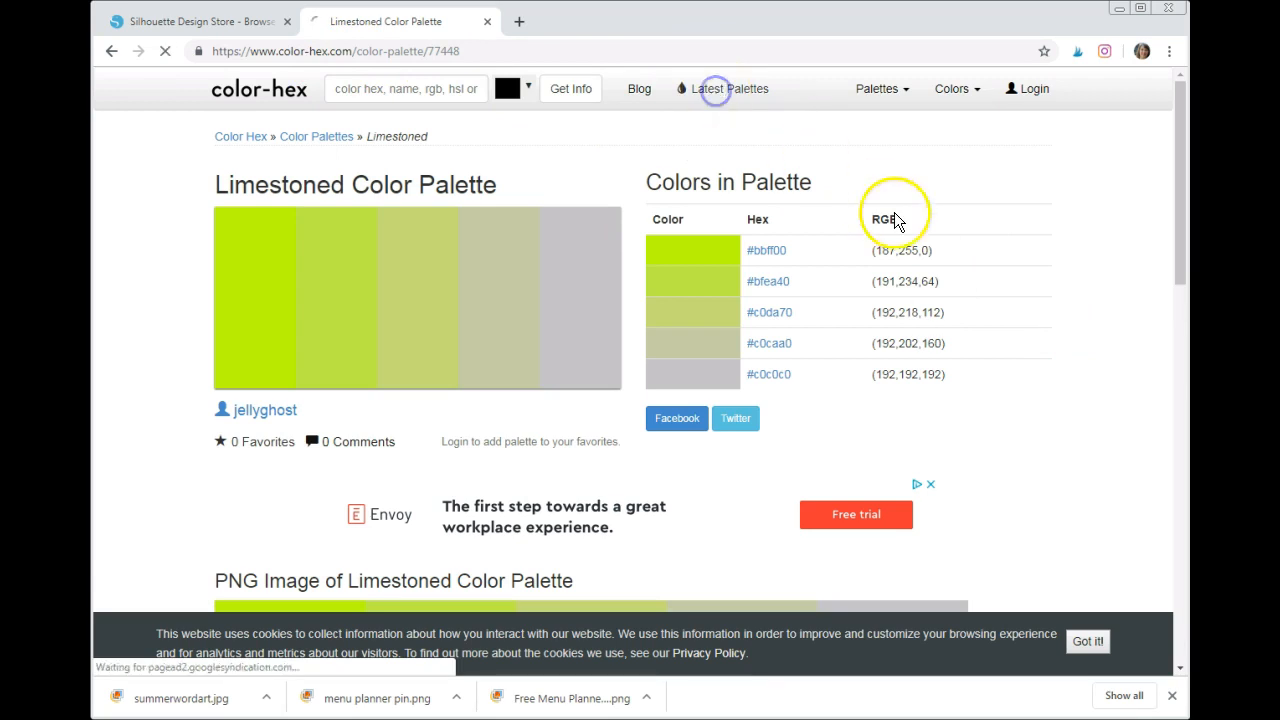
scroll(1130, 268, "down", 6)
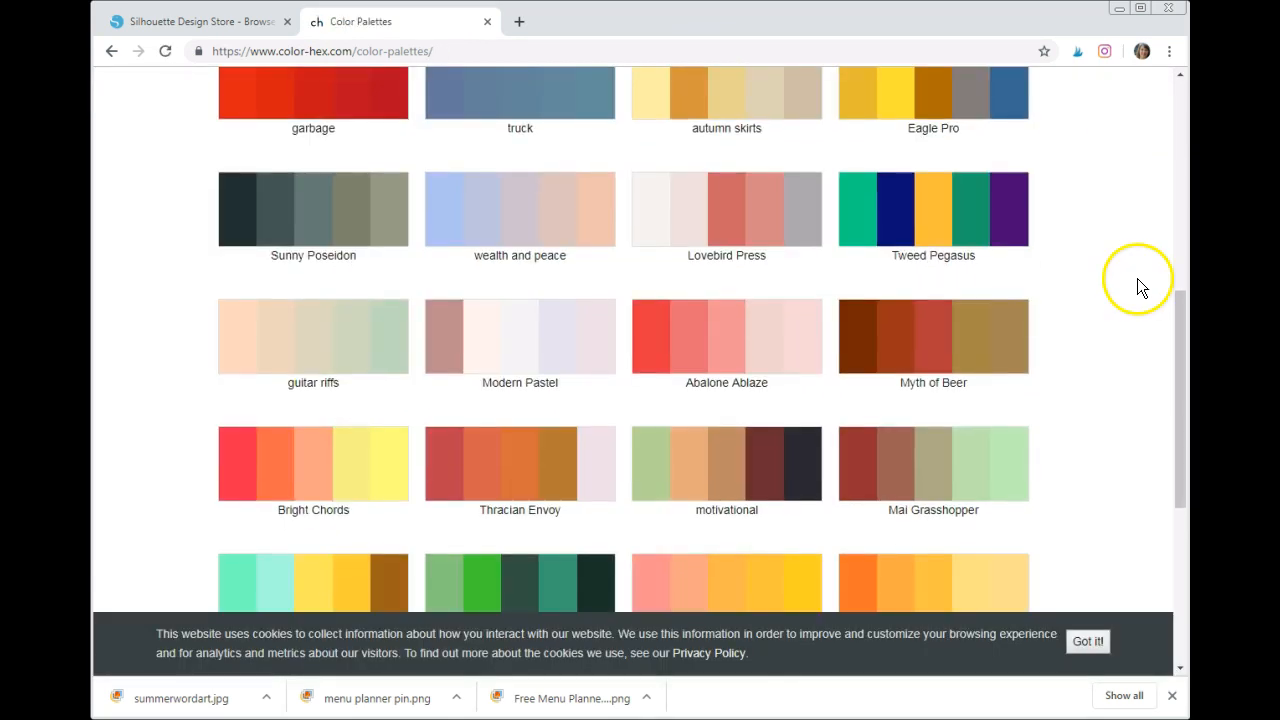
scroll(1137, 279, "up", 3)
scroll(1133, 290, "up", 3)
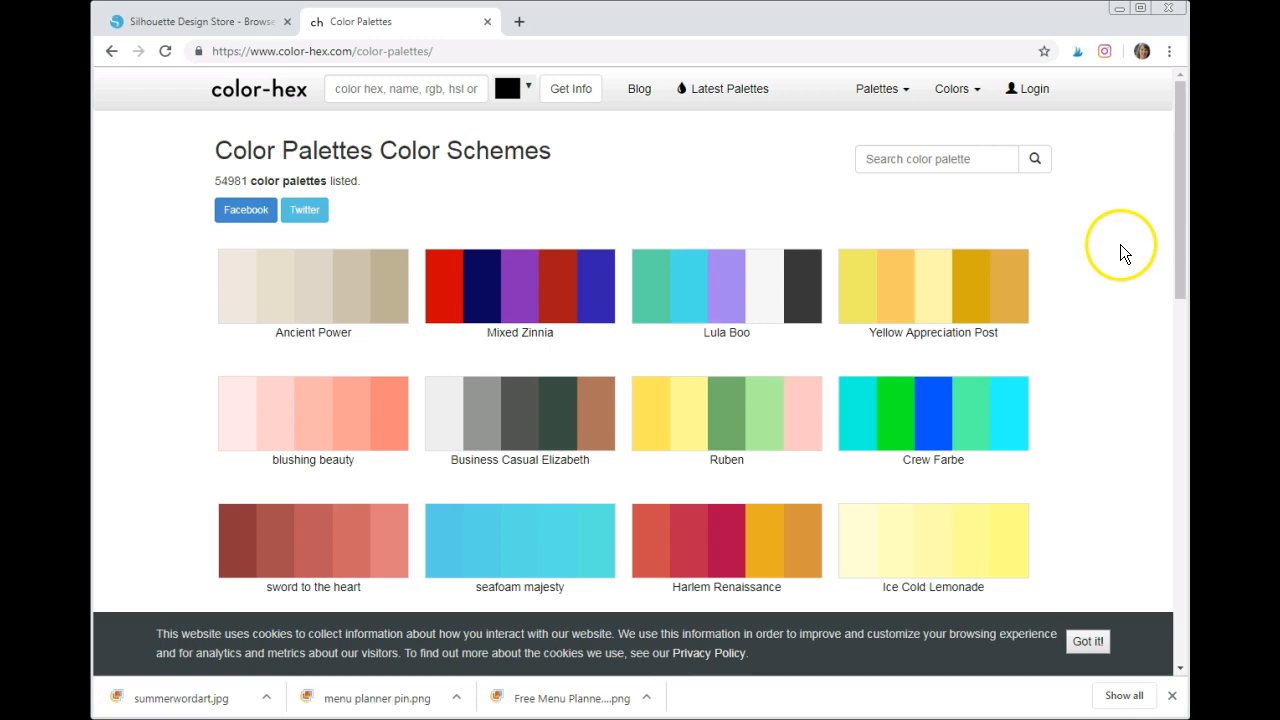
scroll(1126, 250, "down", 1)
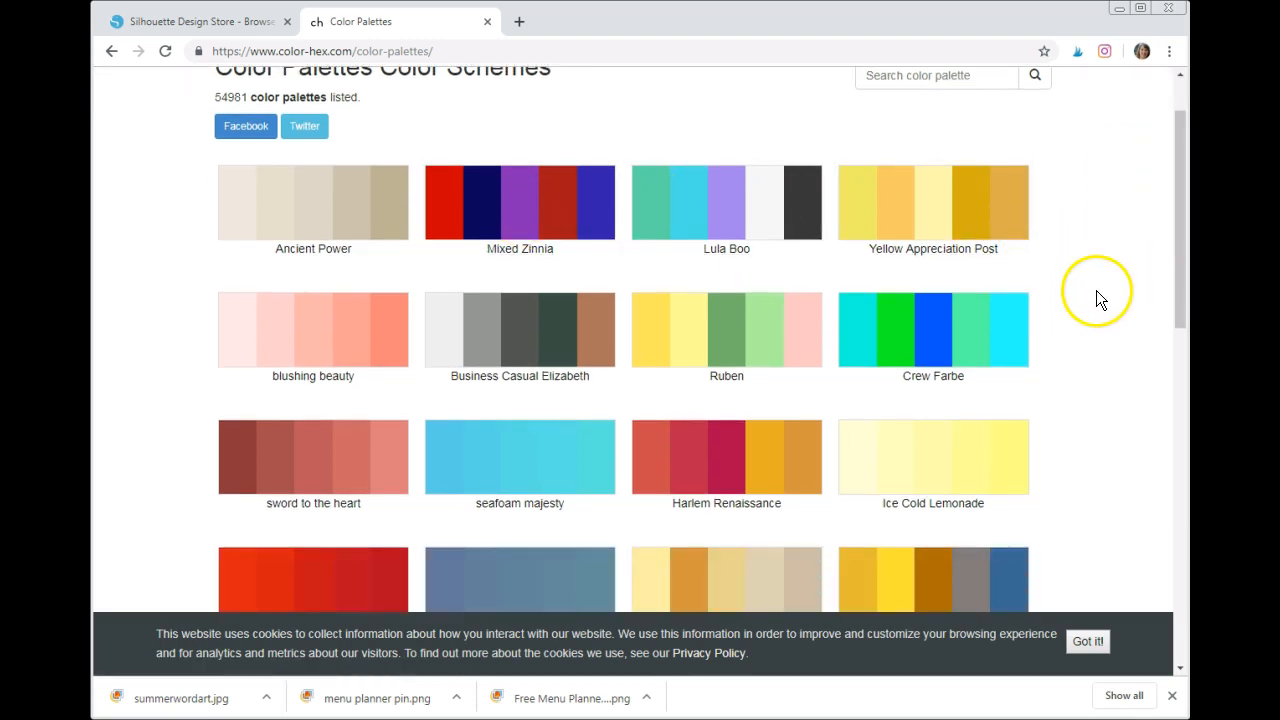
scroll(1088, 311, "down", 1)
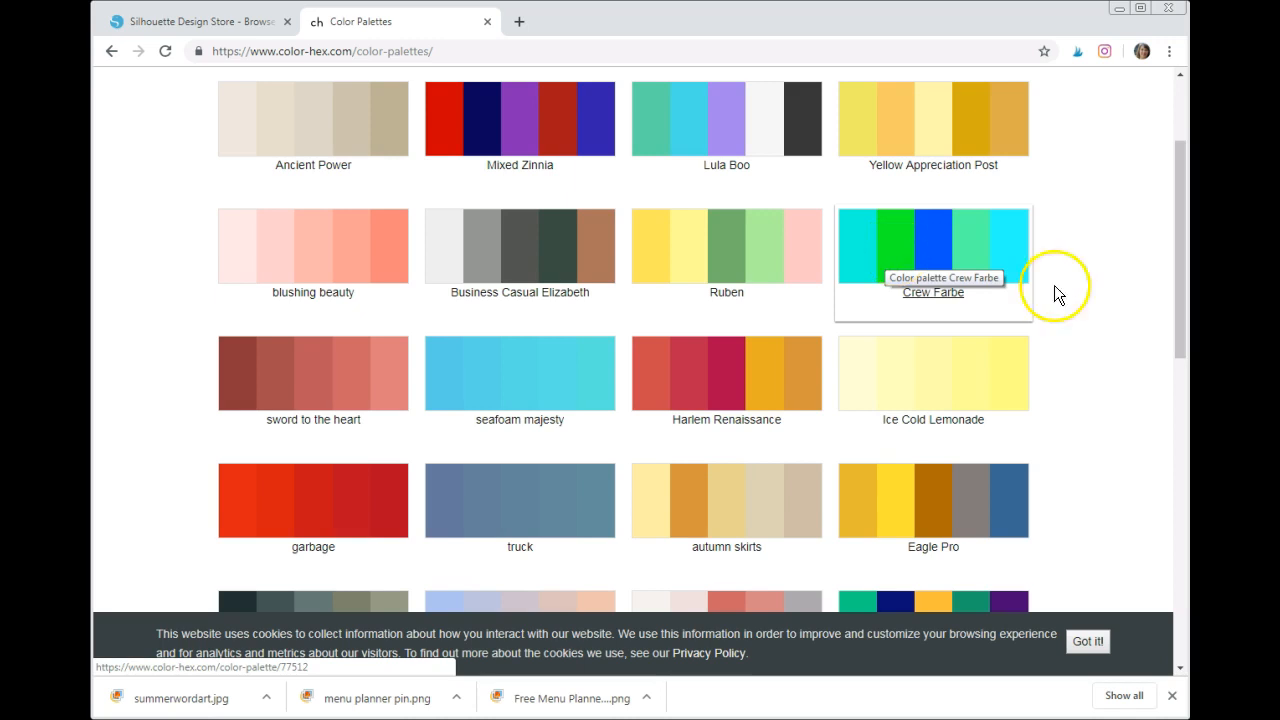
scroll(1118, 293, "down", 4)
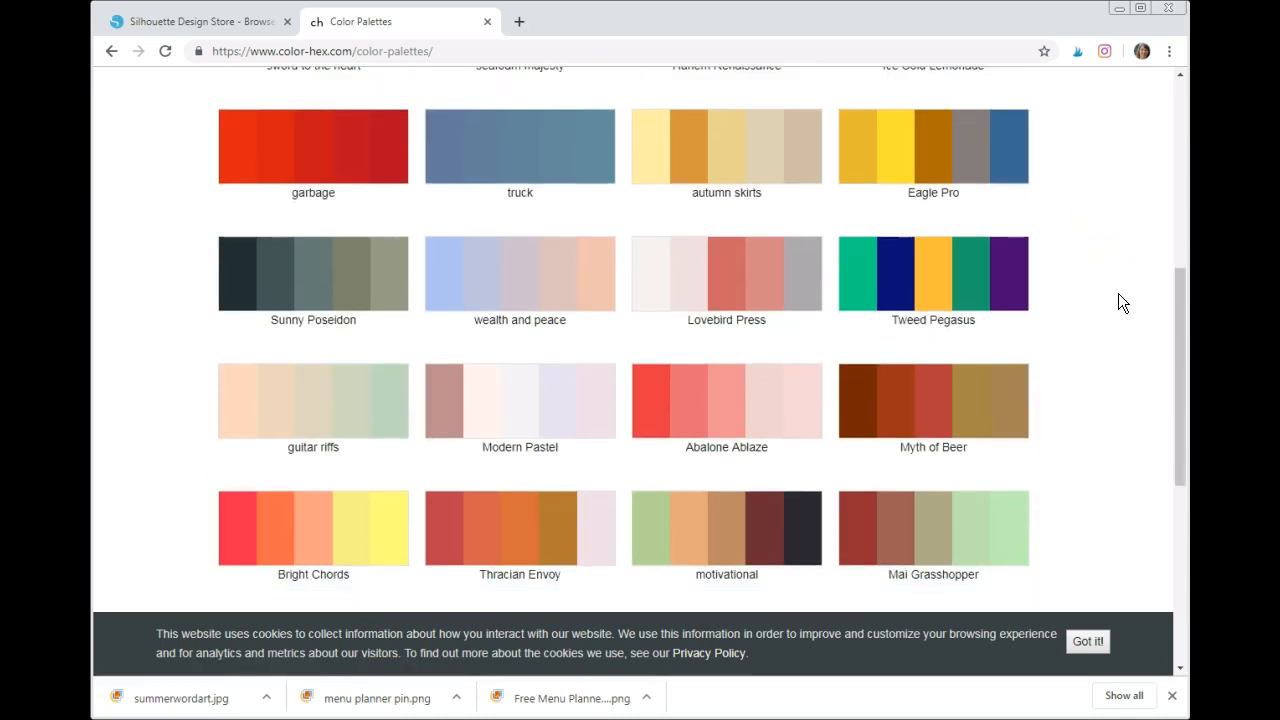
scroll(1118, 293, "down", 2)
scroll(1118, 293, "down", 2)
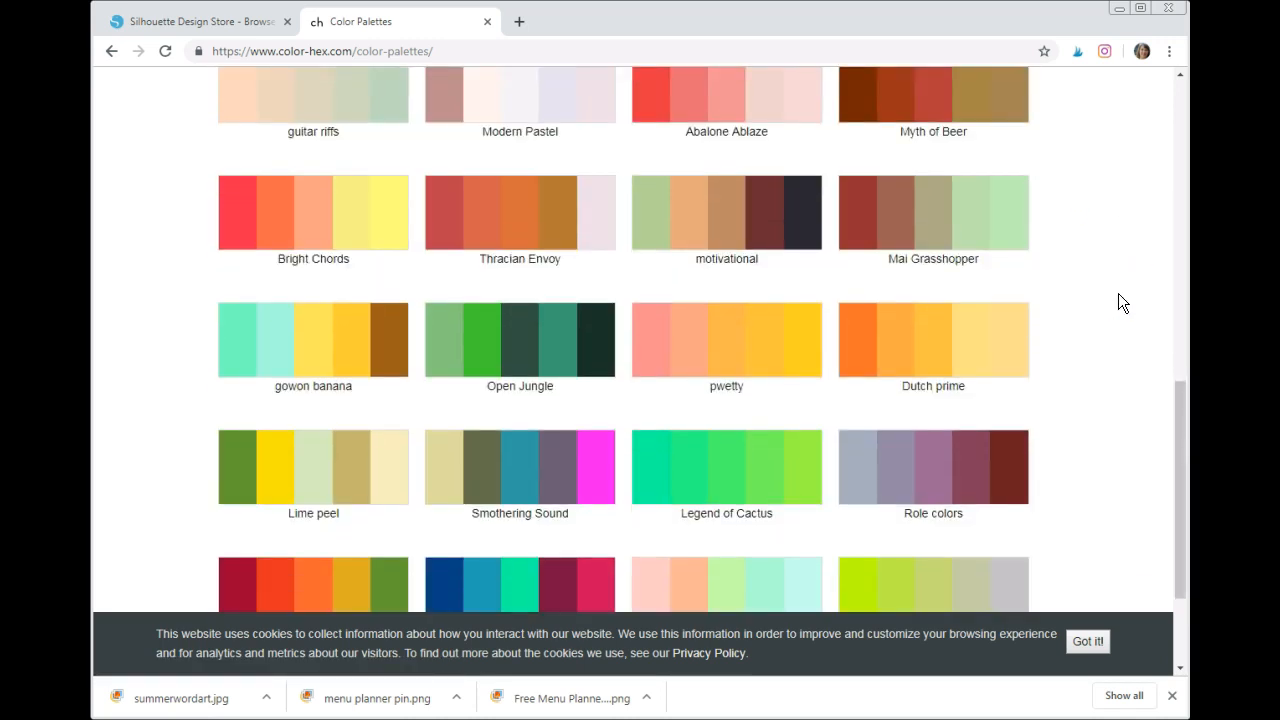
scroll(1118, 303, "down", 1)
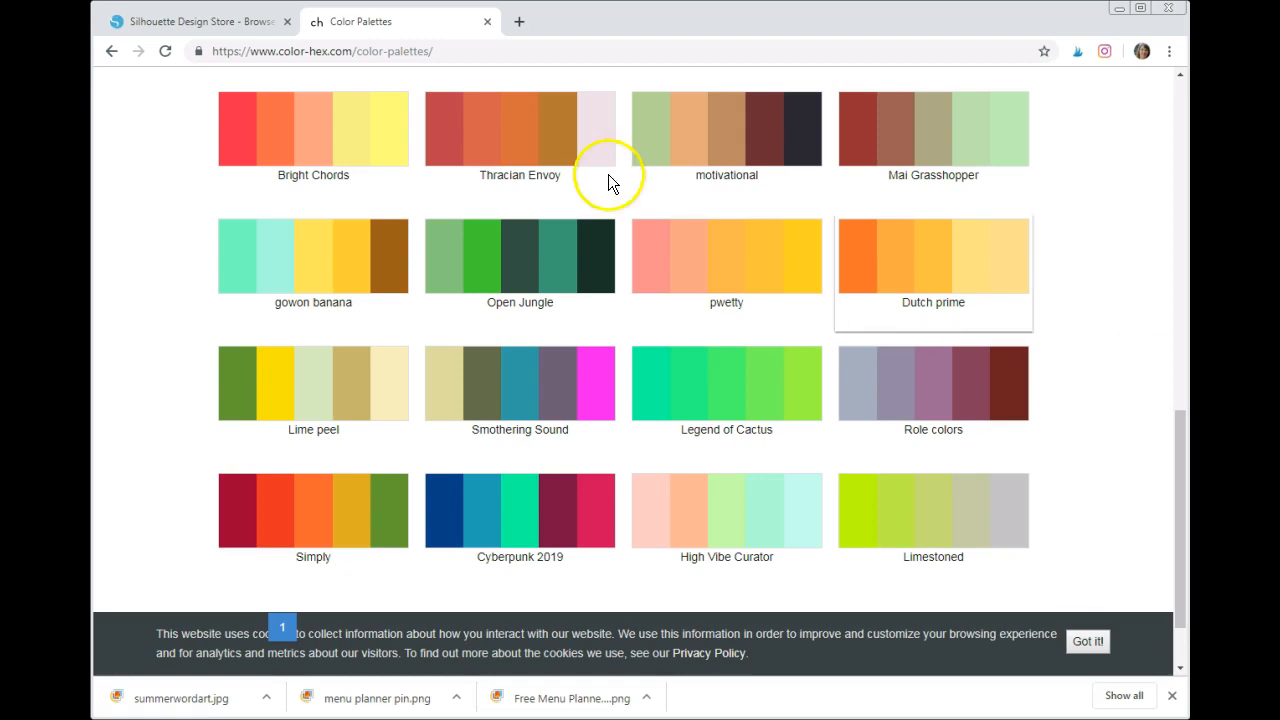
Switch back to the Summer Art design in Silhouette Studio and close the Fill settings.
left_click(170, 26)
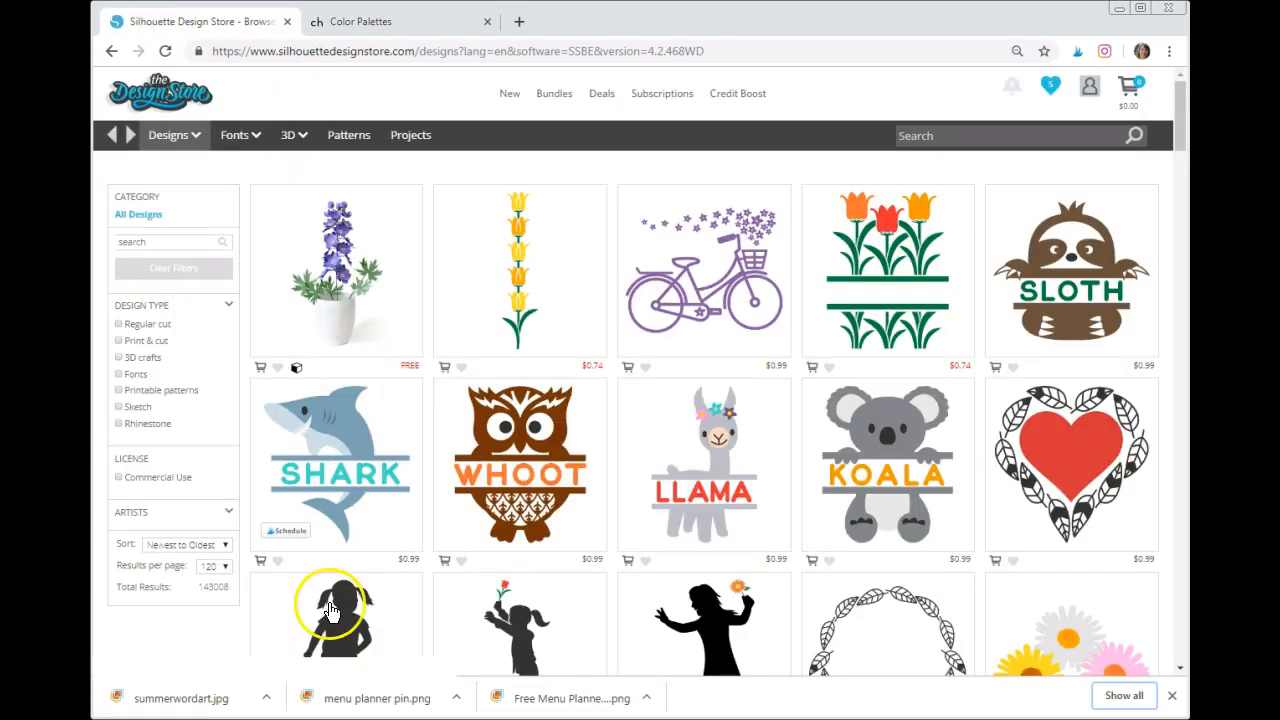
left_click(302, 718)
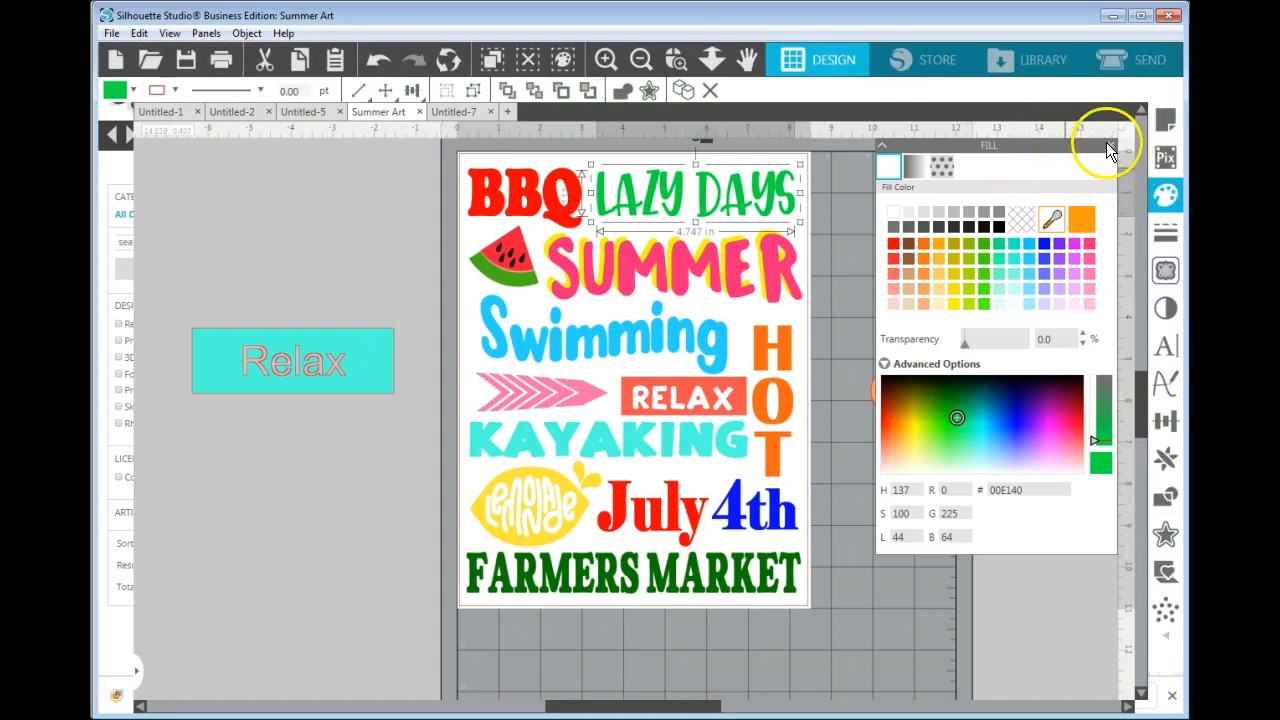
left_click(1110, 145)
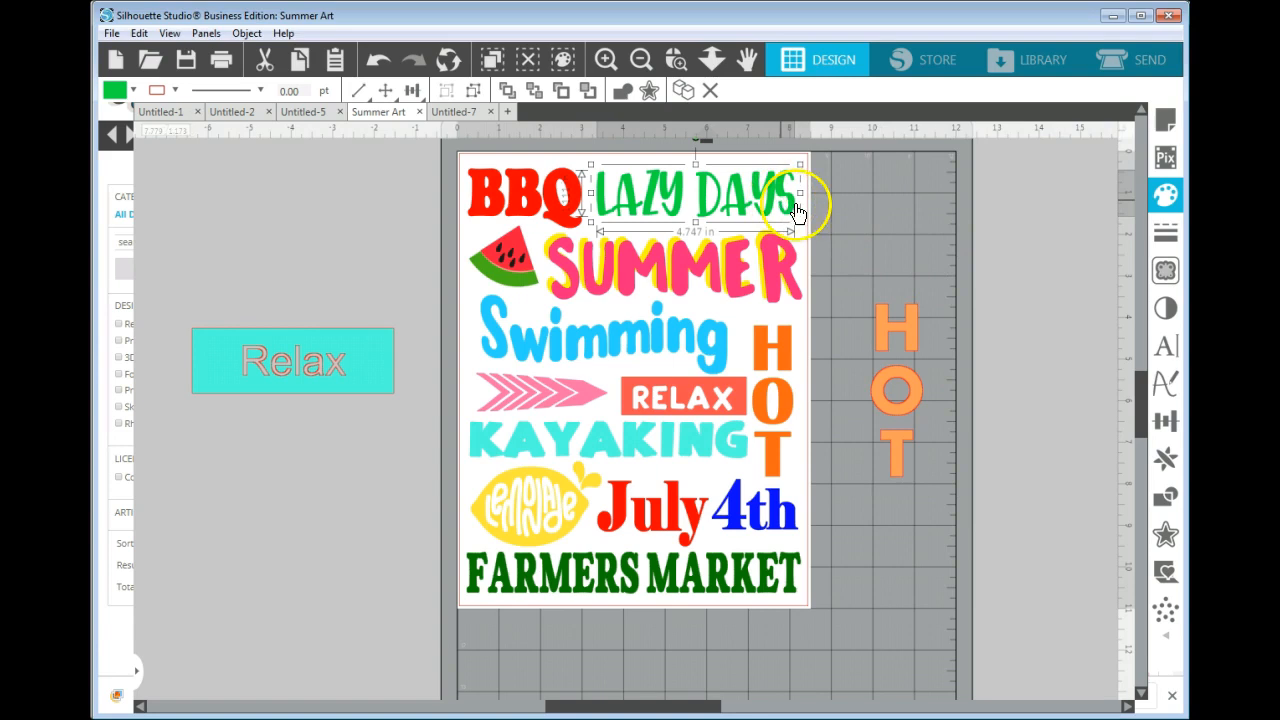
Open the advanced fill options and set the LAZY DAYS text's fill color to RGB 73, 182, 34.
left_click(1167, 196)
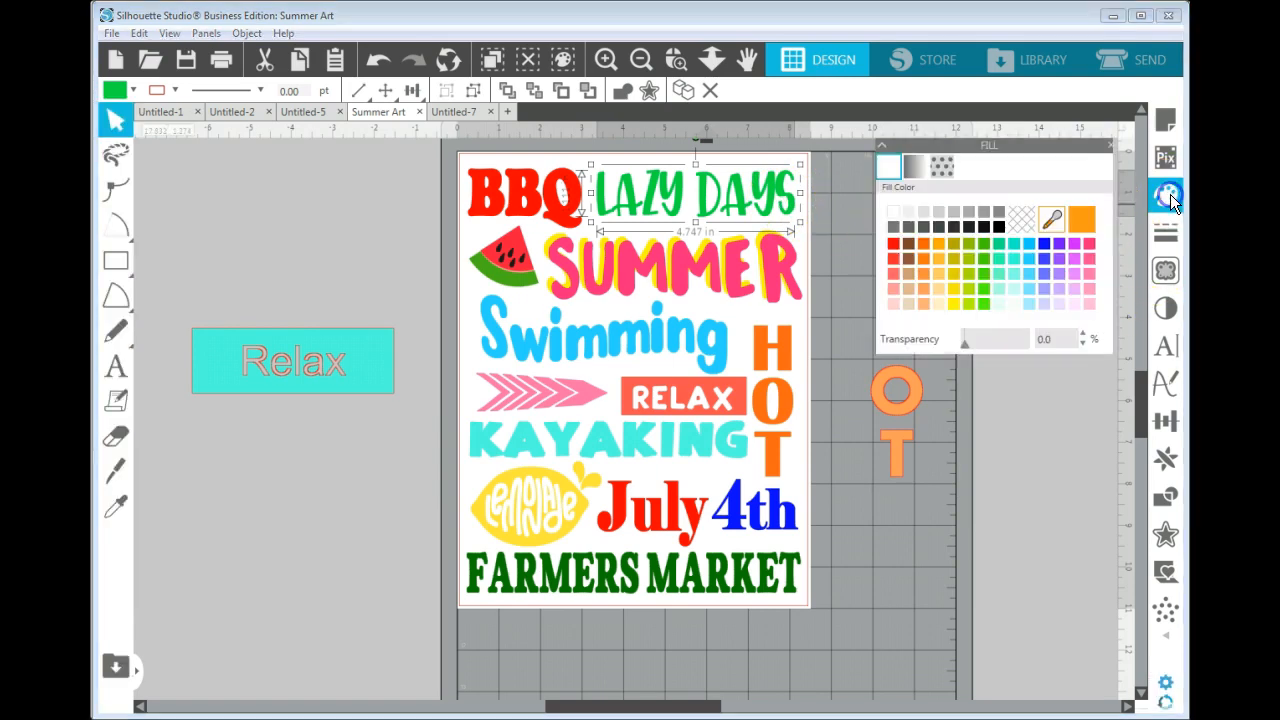
left_click(947, 366)
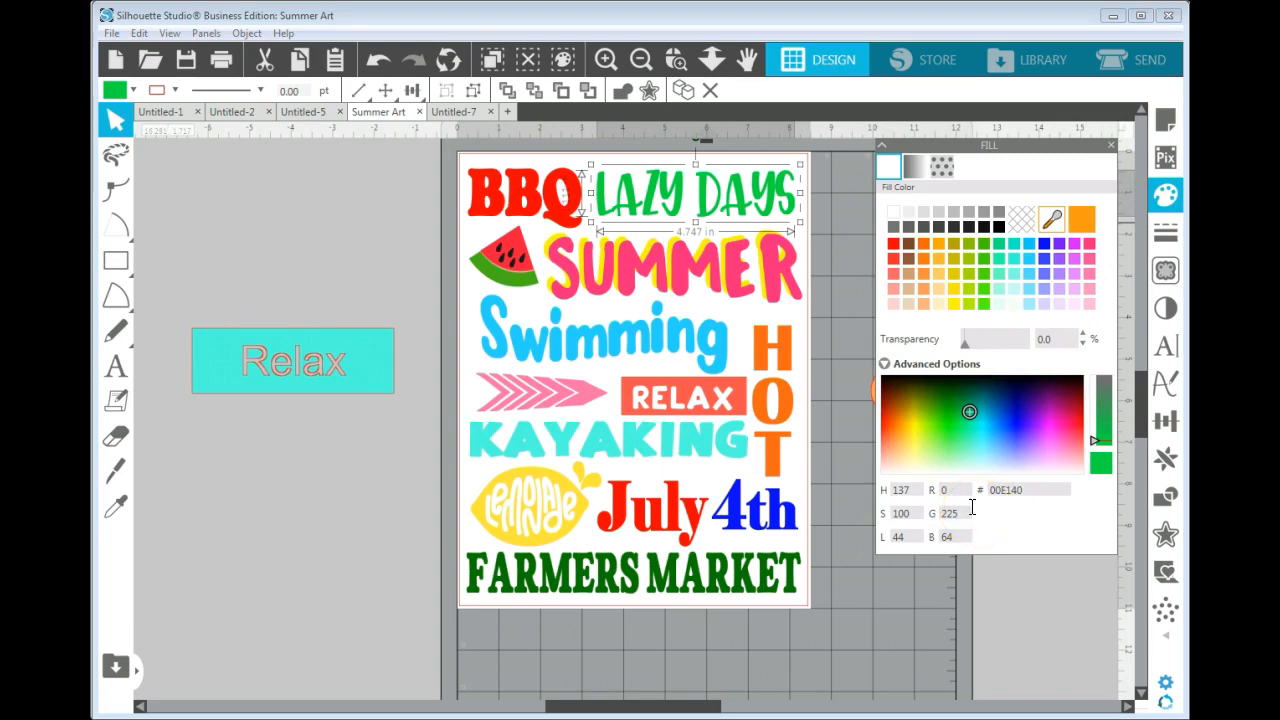
left_click(961, 491)
left_click_drag(961, 491, 920, 486)
left_click(962, 519)
left_click(898, 502)
left_click_drag(962, 510, 936, 510)
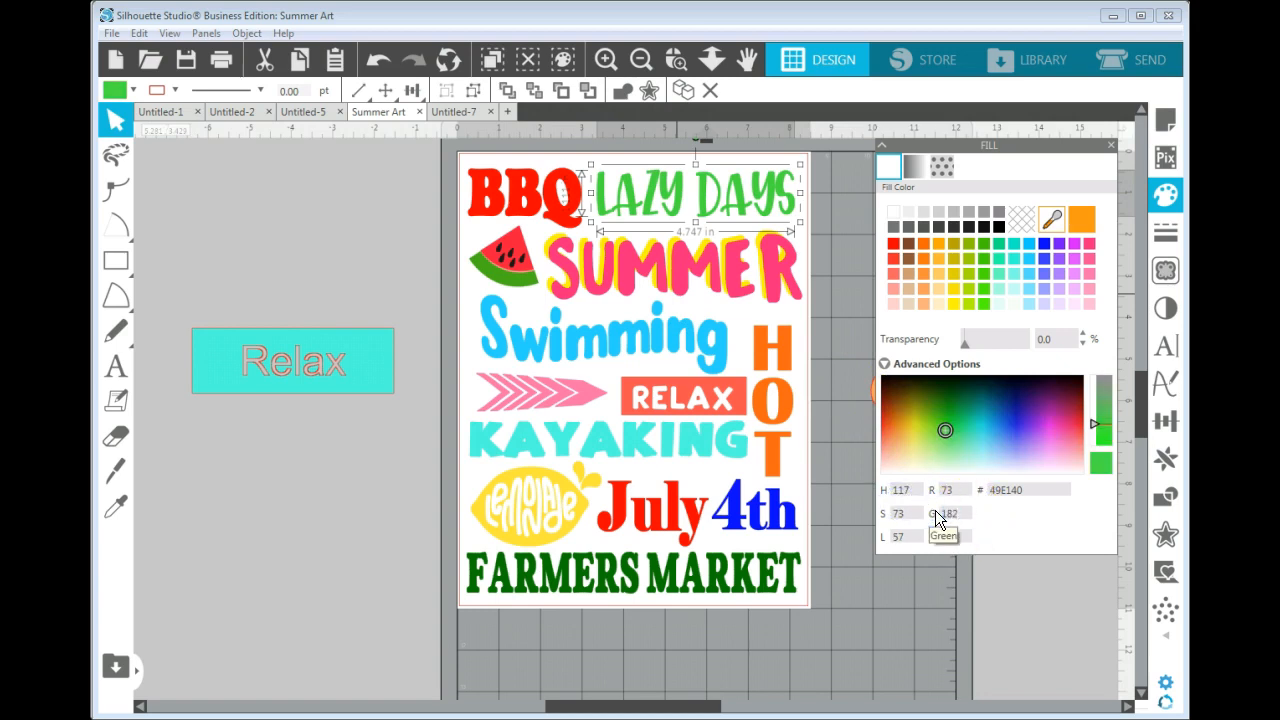
key("Return")
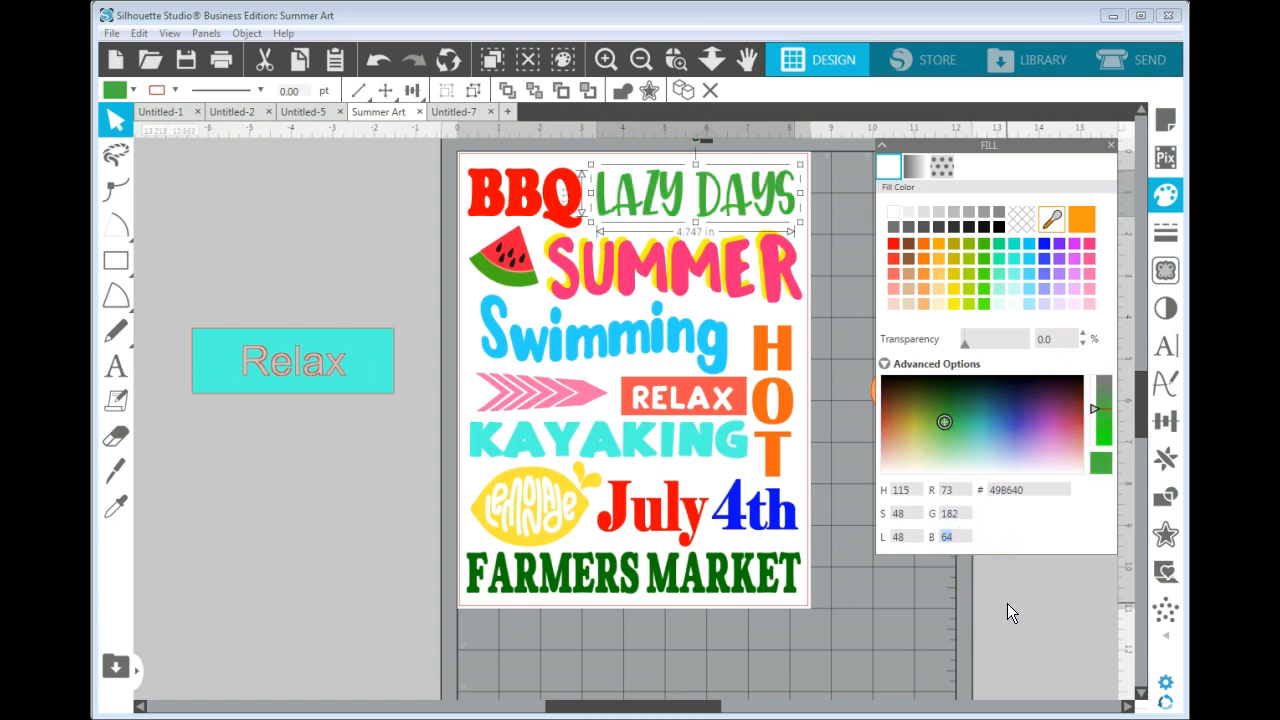
type("34")
key("Return")
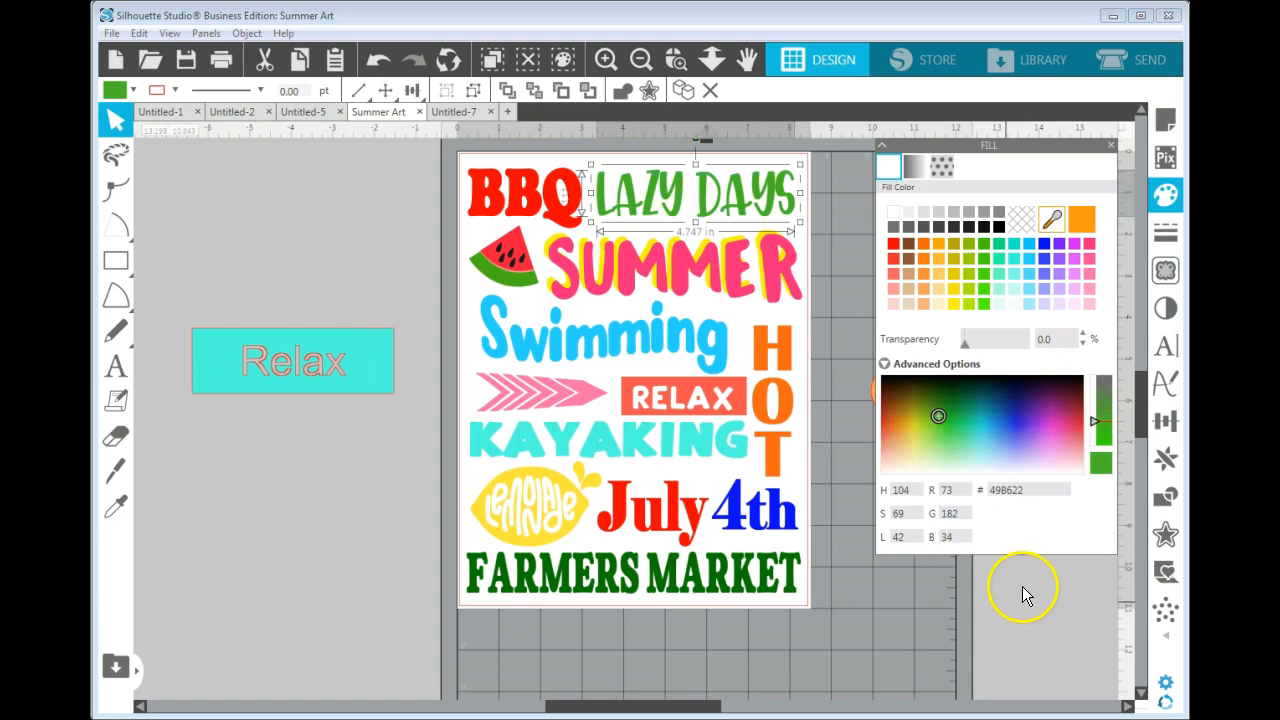
left_click(1033, 603)
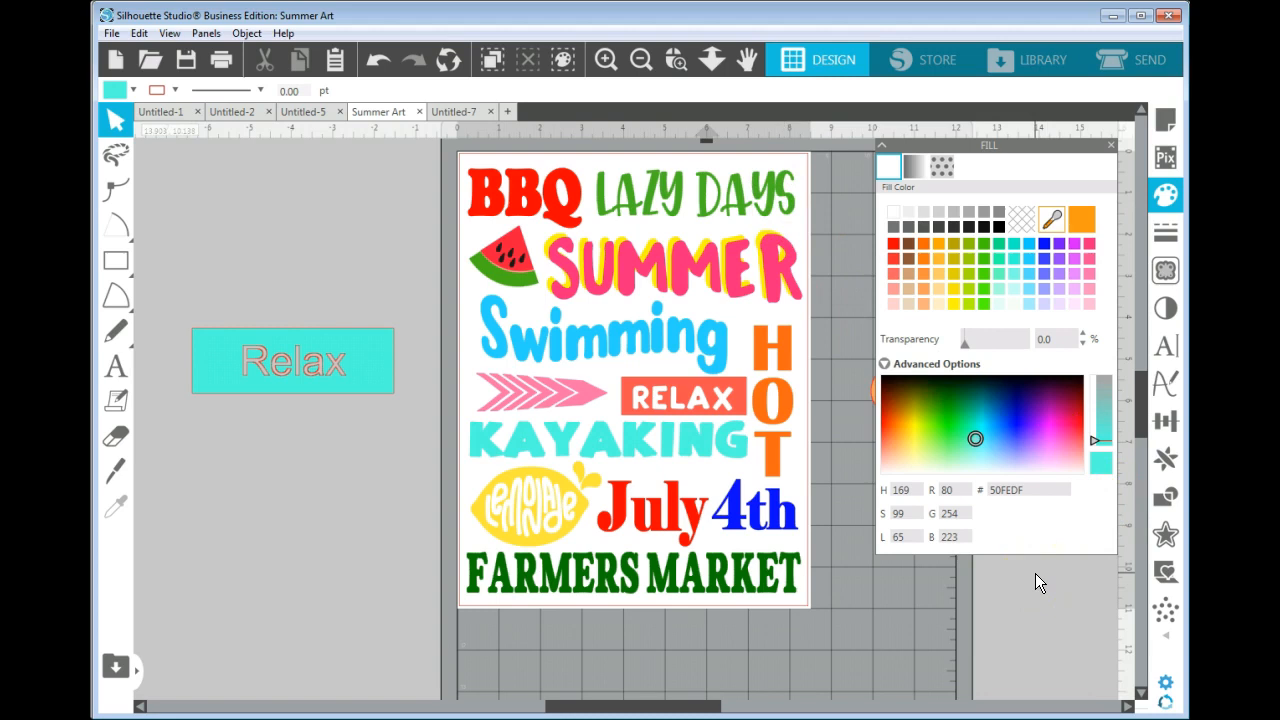
Switch to the browser and open the Limestoned palette on color-hex to read its RGB codes.
left_click(1113, 16)
left_click(389, 23)
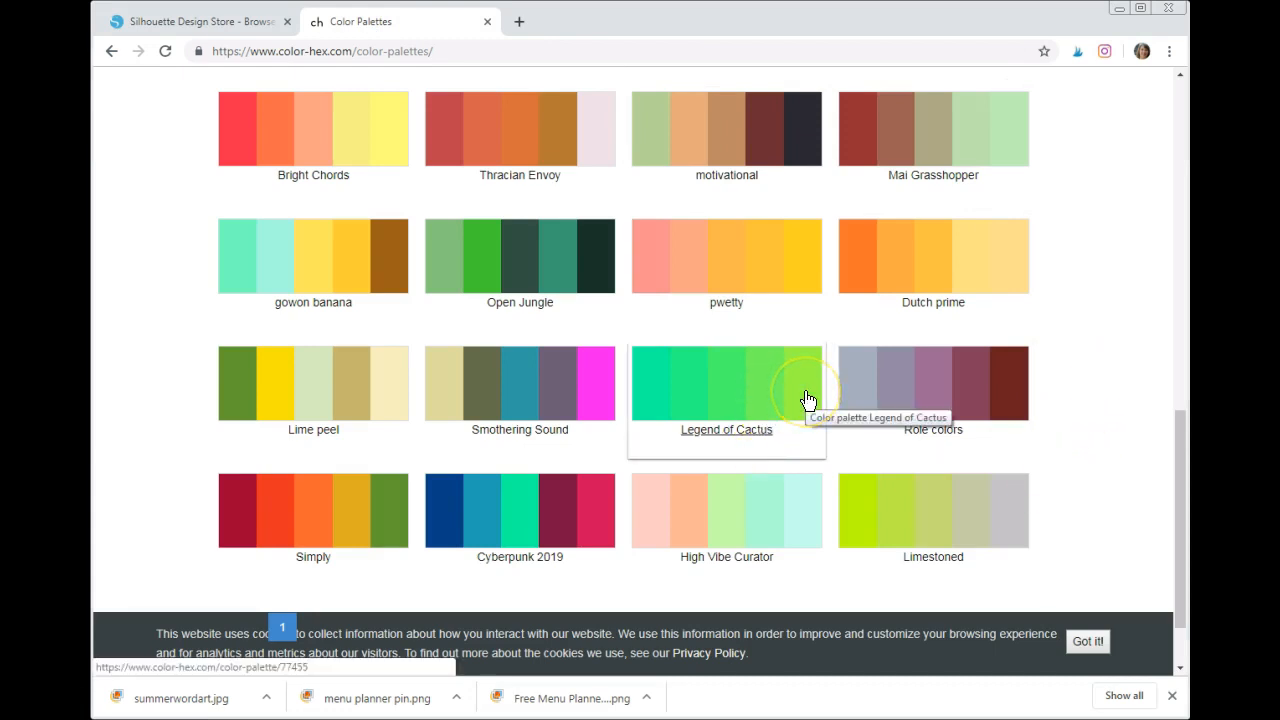
left_click(849, 512)
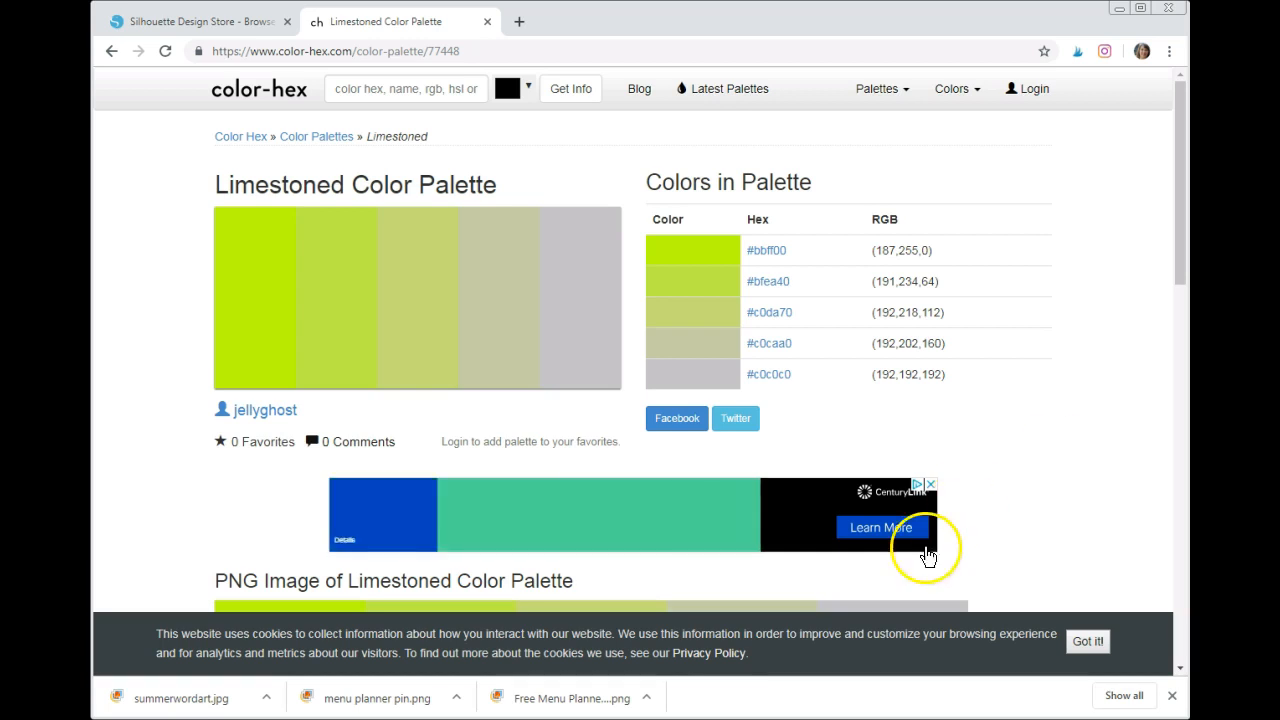
Return to Silhouette Studio and set the fill color to RGB 187, 255, 0 with no object selected.
key("alt+Tab")
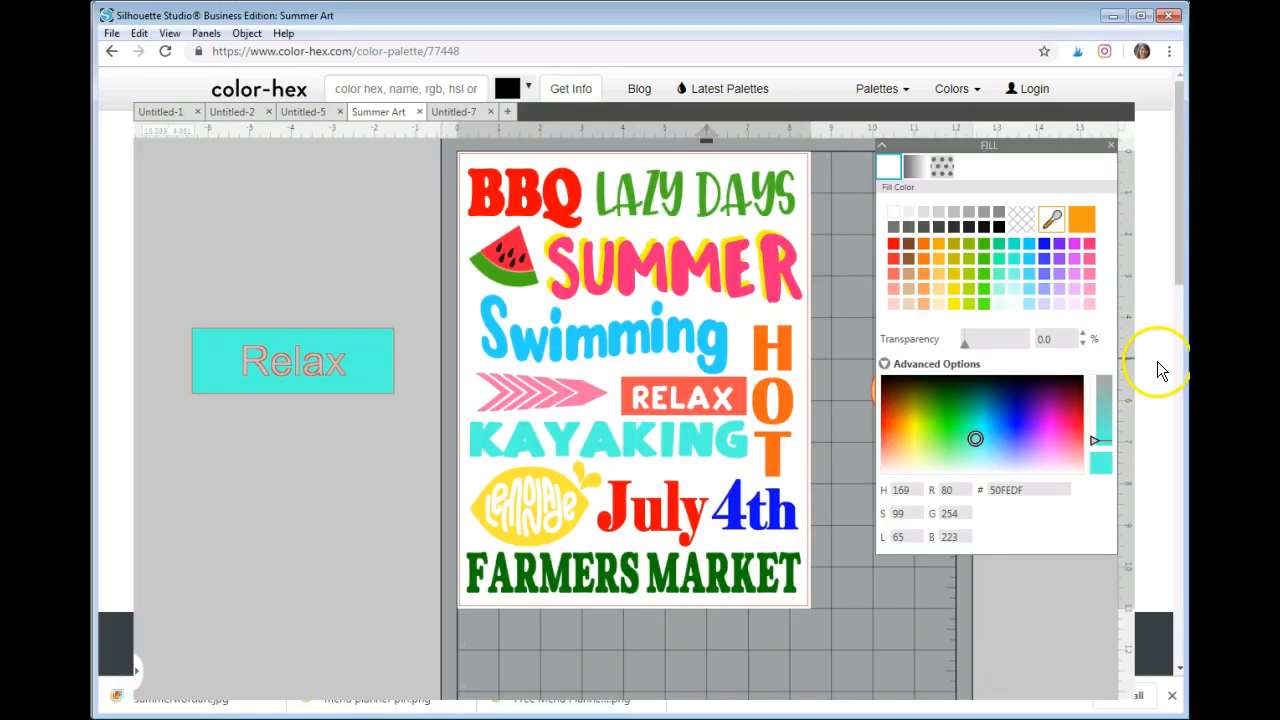
left_click_drag(962, 490, 928, 494)
type("187")
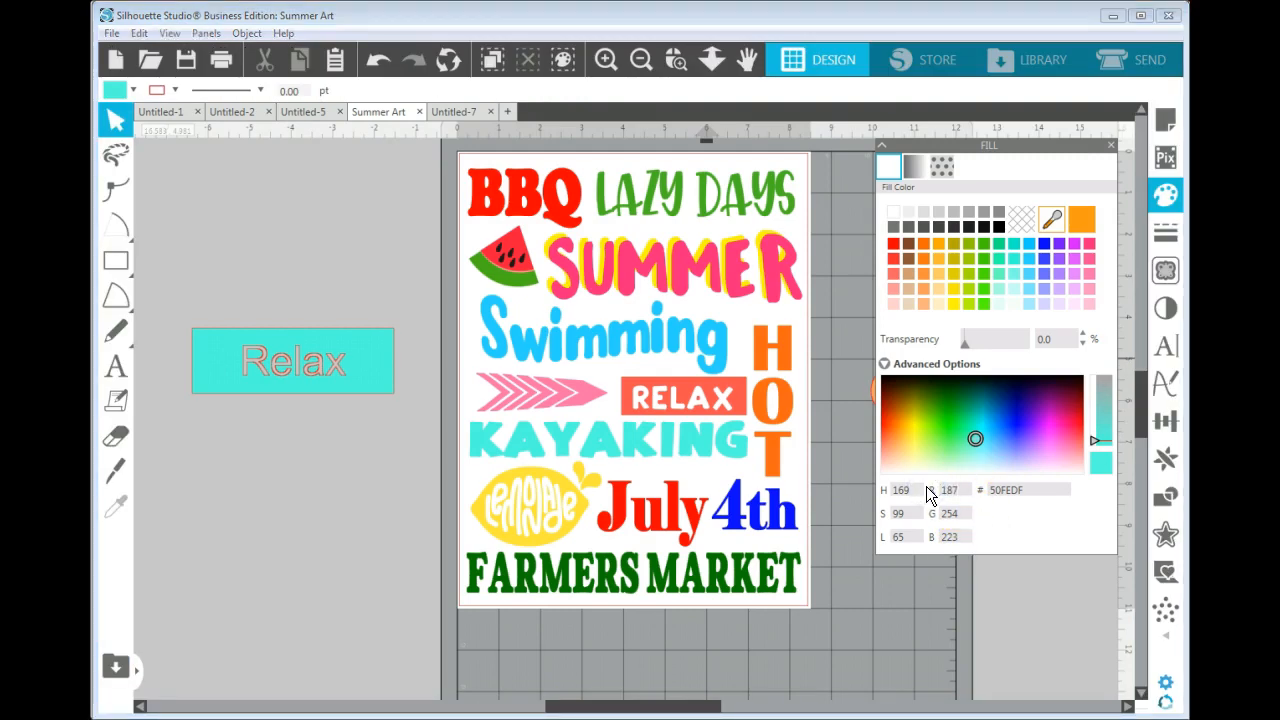
key("Tab")
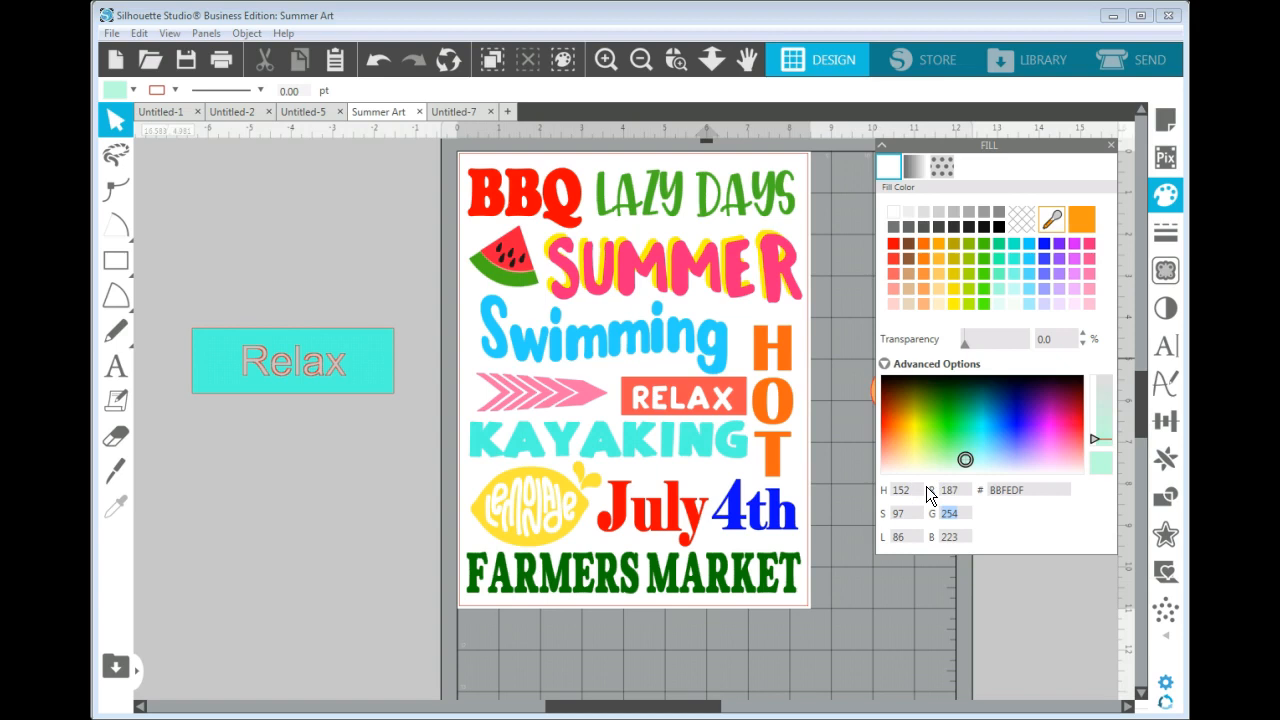
type("25")
key("Tab")
type("0")
key("Return")
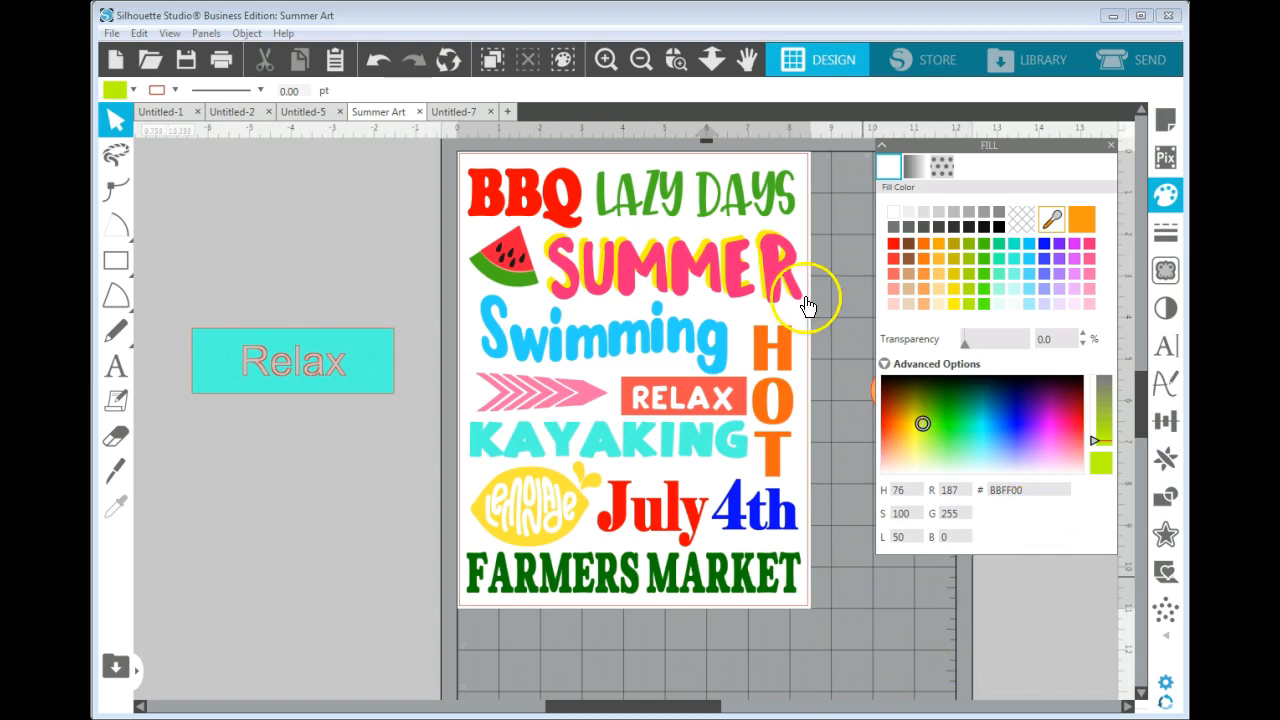
Set the LAZY DAYS text's fill to RGB 187, 255, 0, deselect it and close the fill settings.
left_click(724, 205)
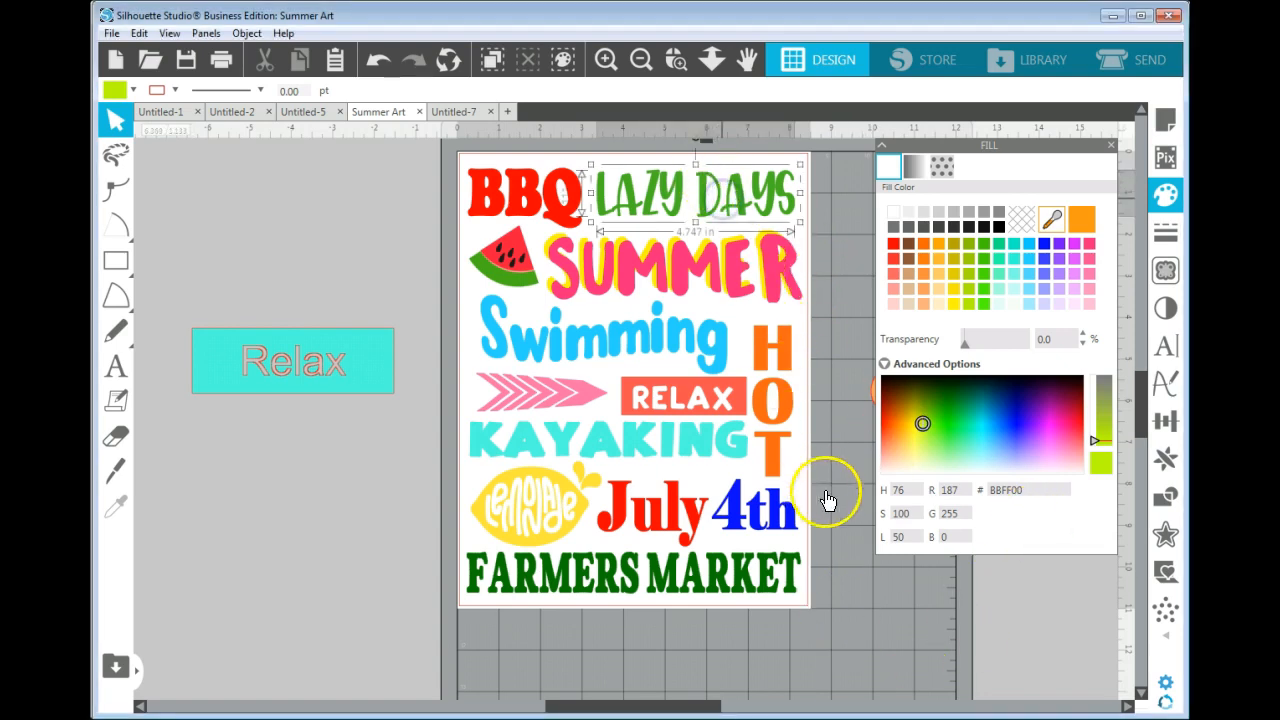
left_click(960, 490)
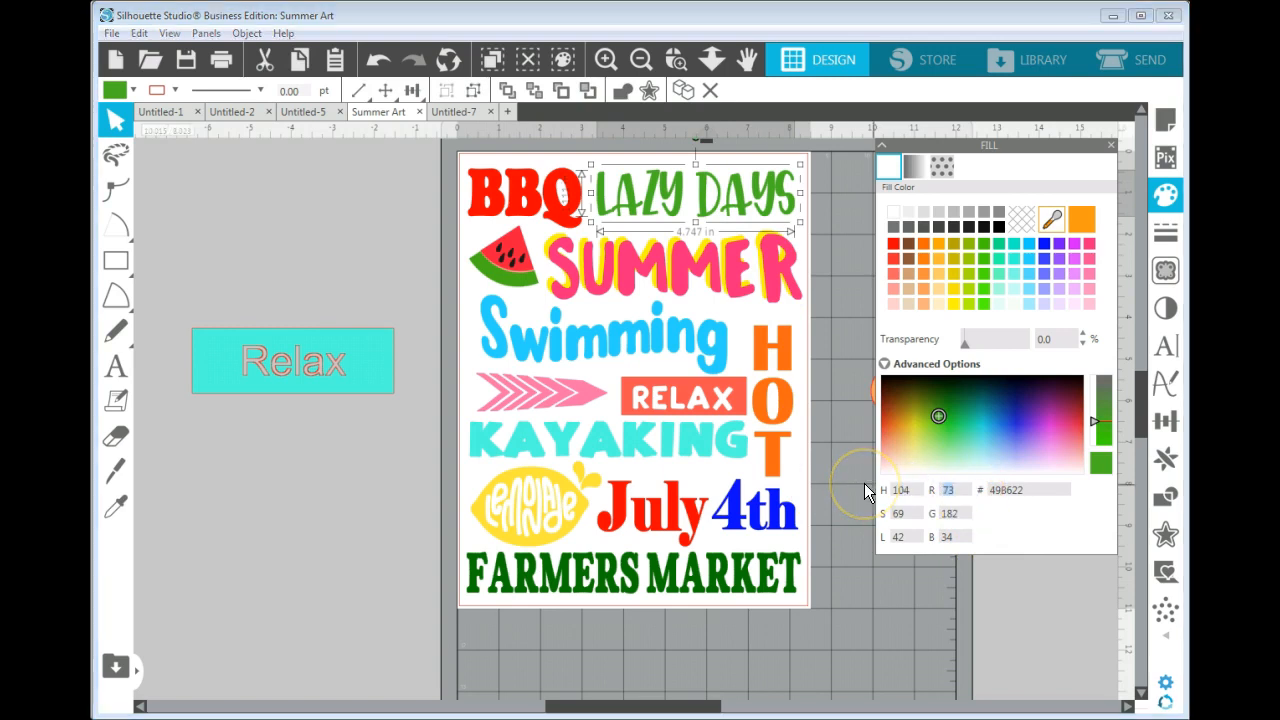
type("18")
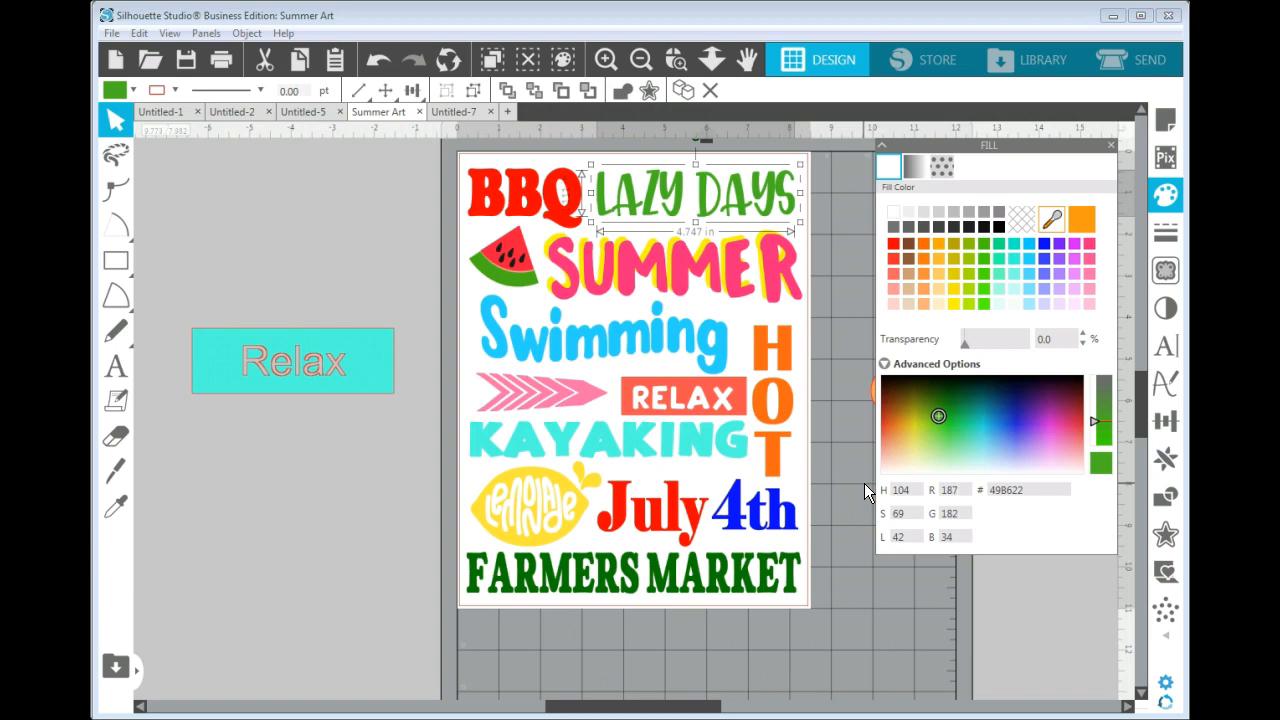
key("Tab")
type("255")
key("Tab")
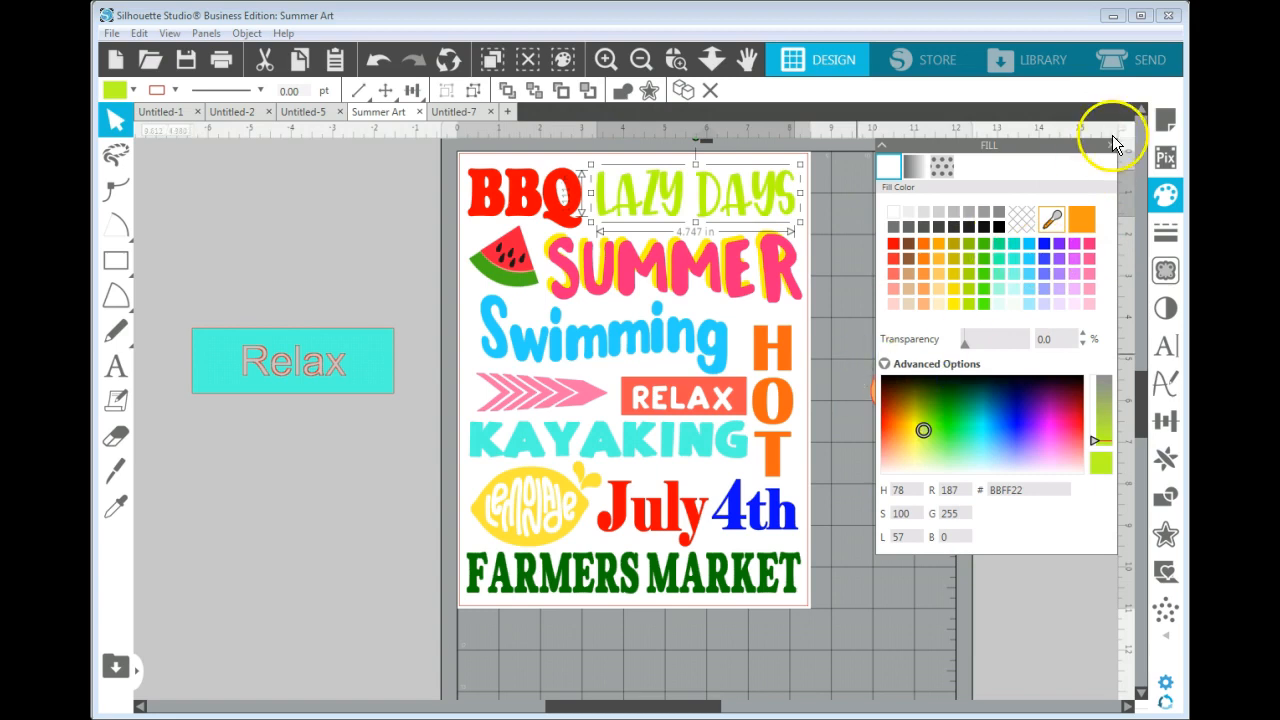
left_click(828, 237)
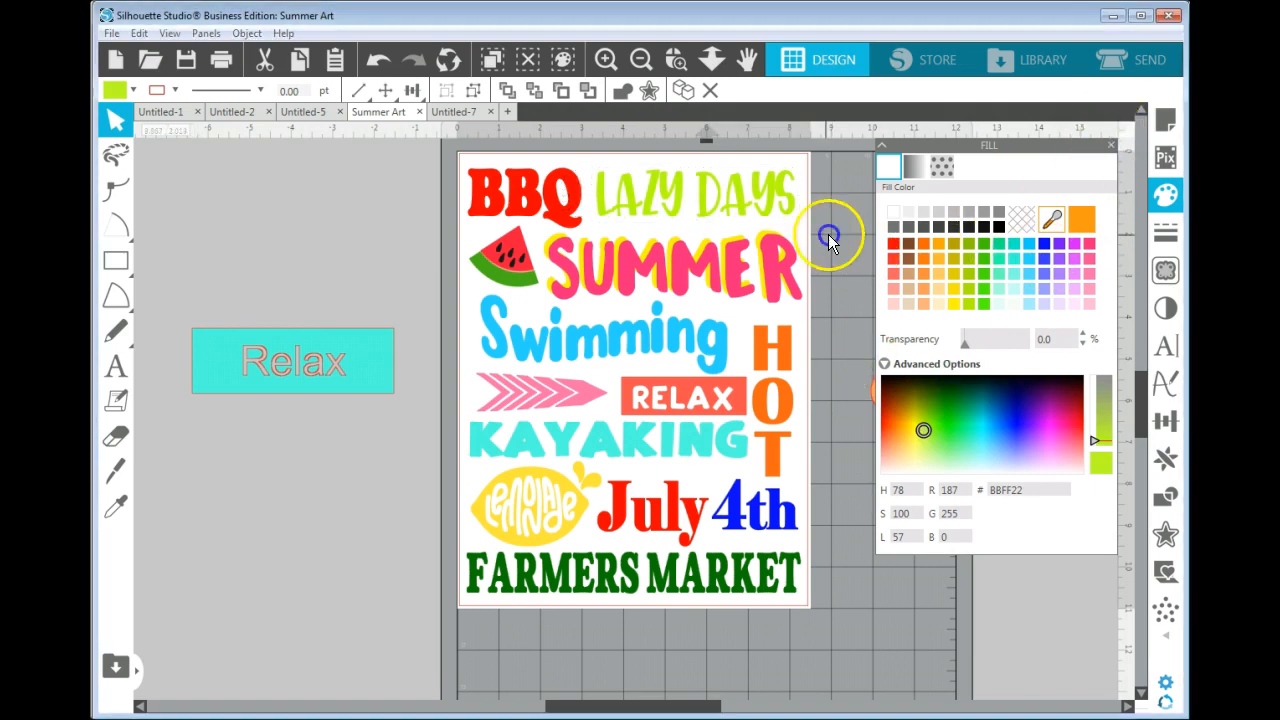
left_click(1110, 145)
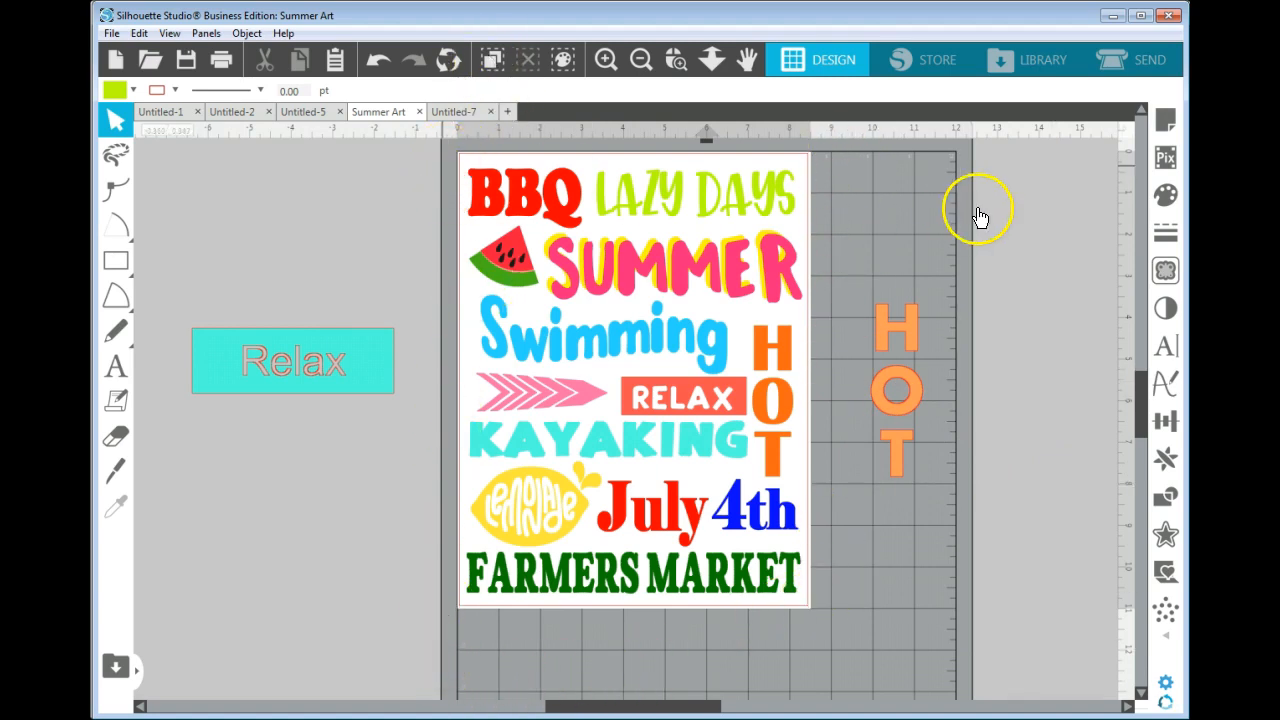
left_click(912, 358)
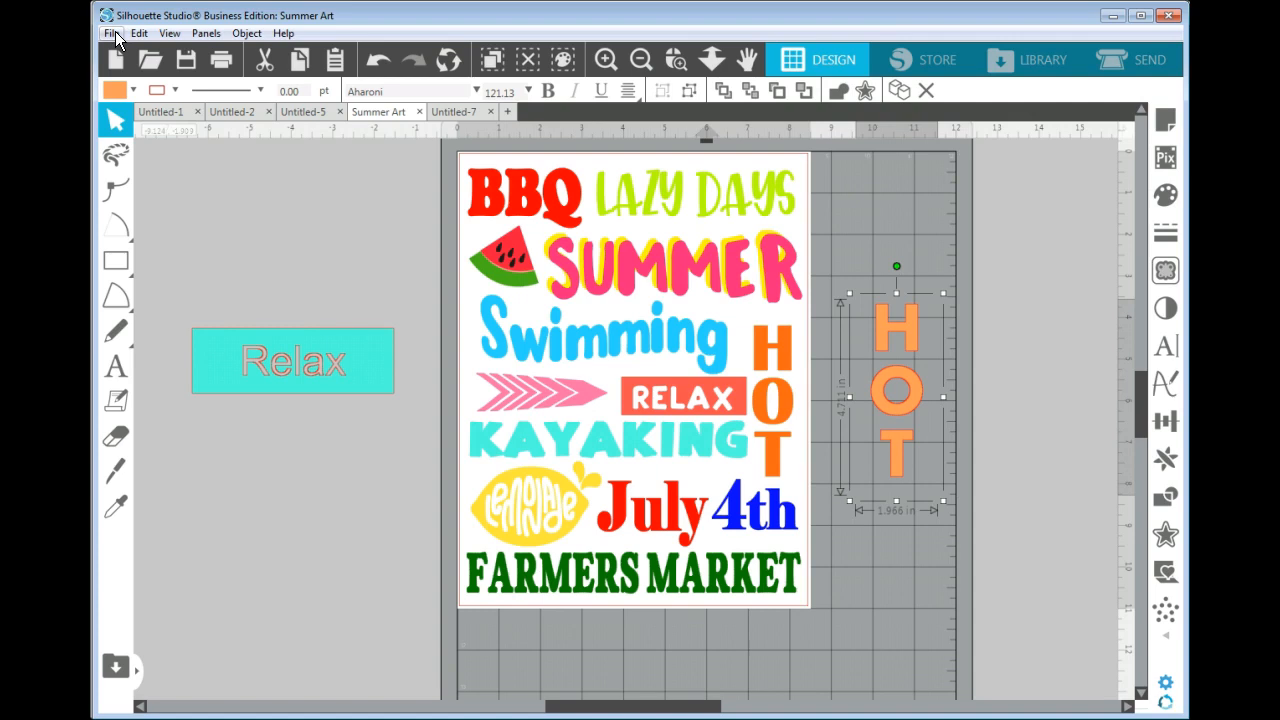
left_click(113, 34)
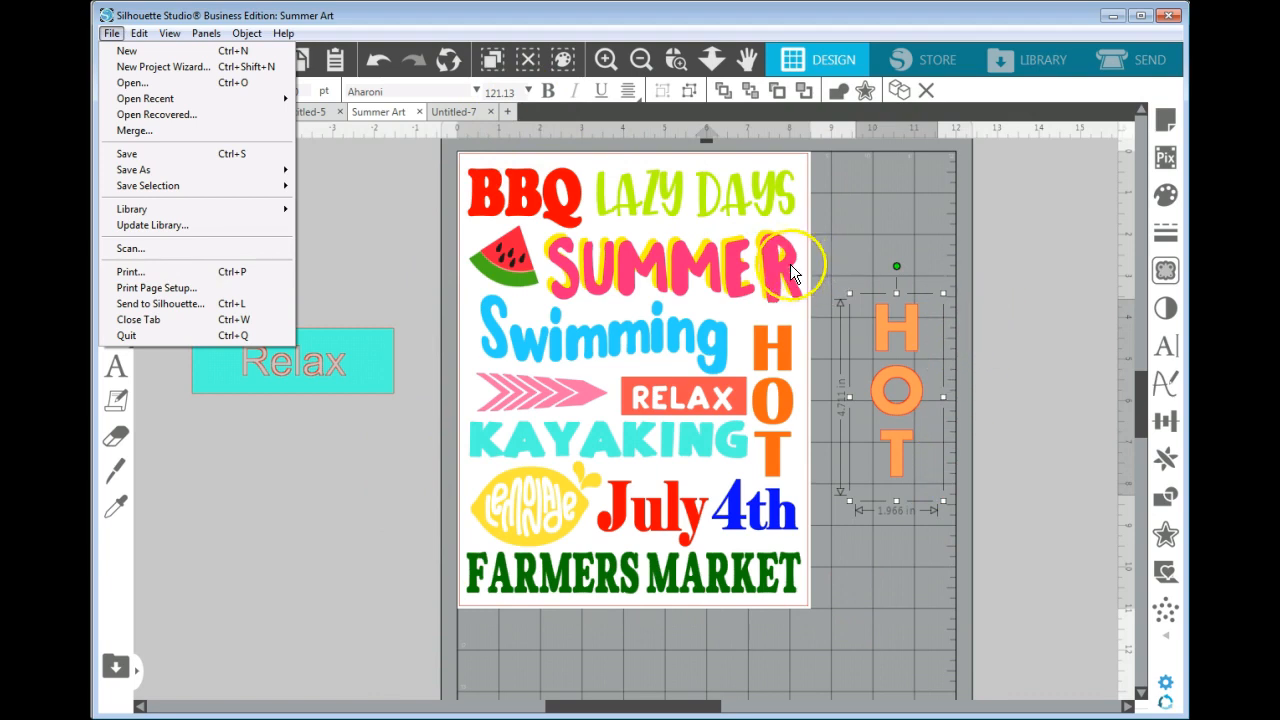
left_click(443, 170)
Group all elements of the subway-art design and center the group on the page.
left_click_drag(443, 160, 826, 623)
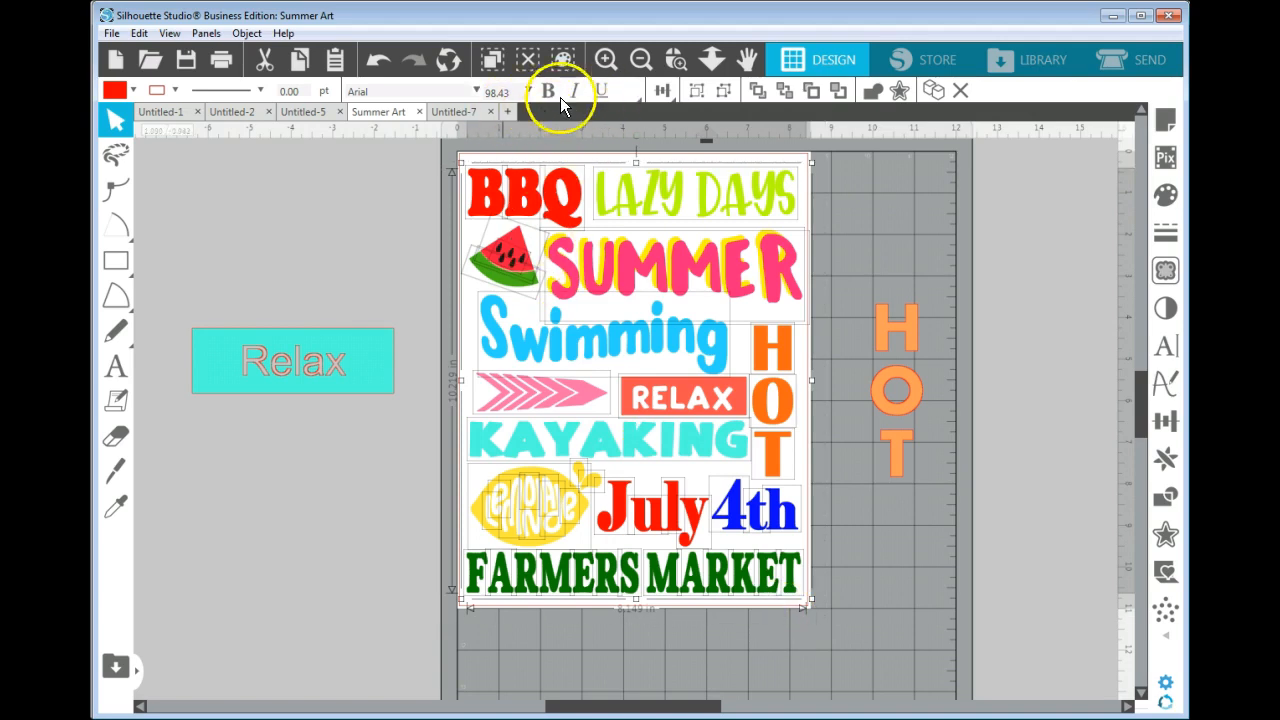
left_click(697, 91)
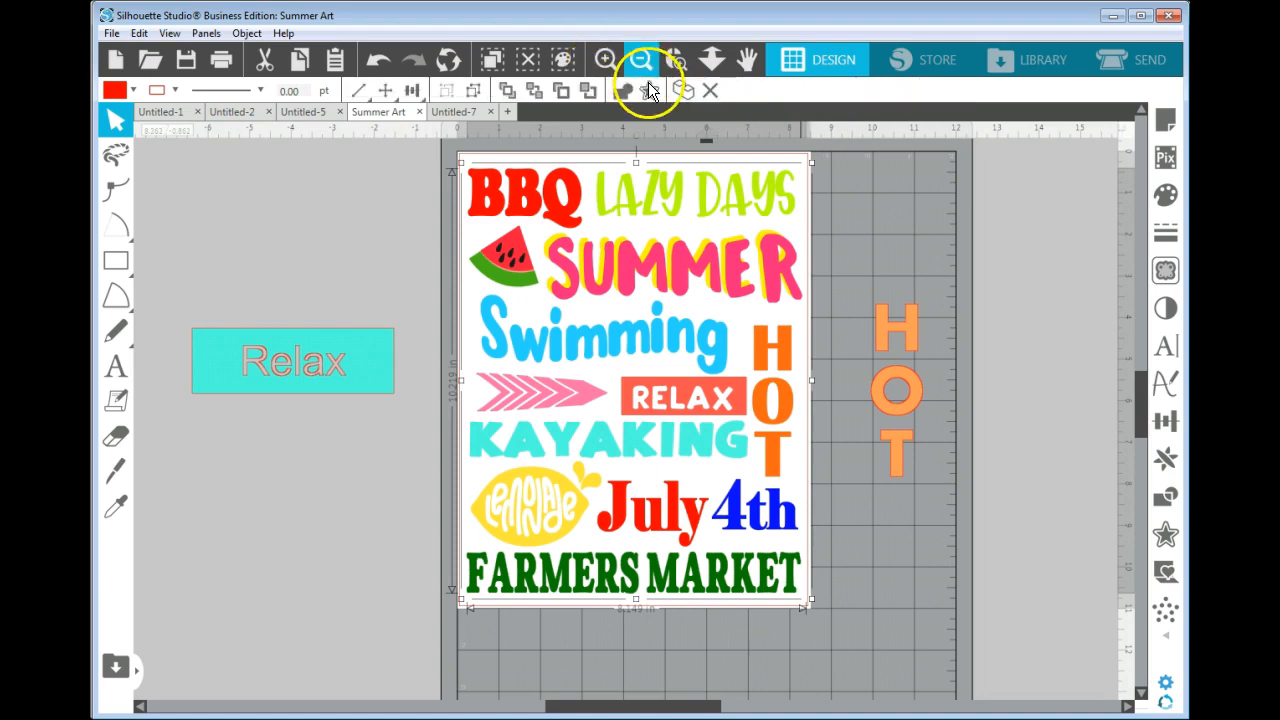
left_click(412, 93)
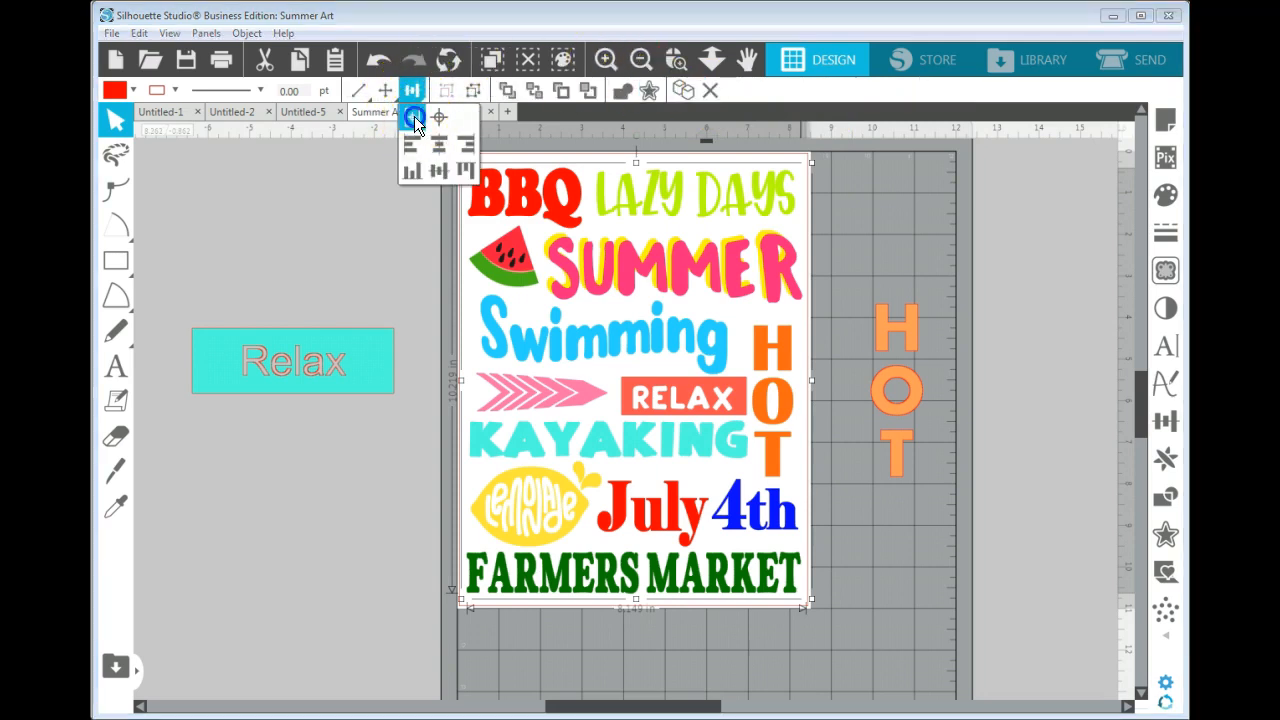
left_click(414, 116)
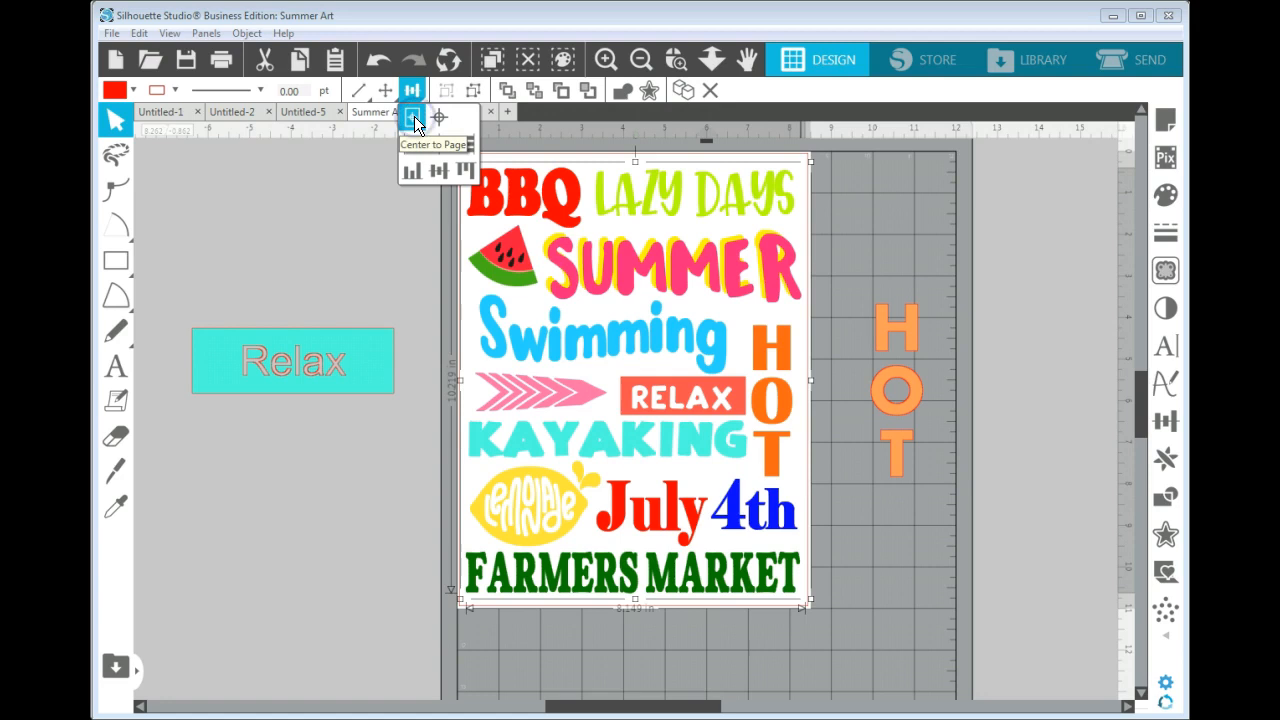
left_click(953, 341)
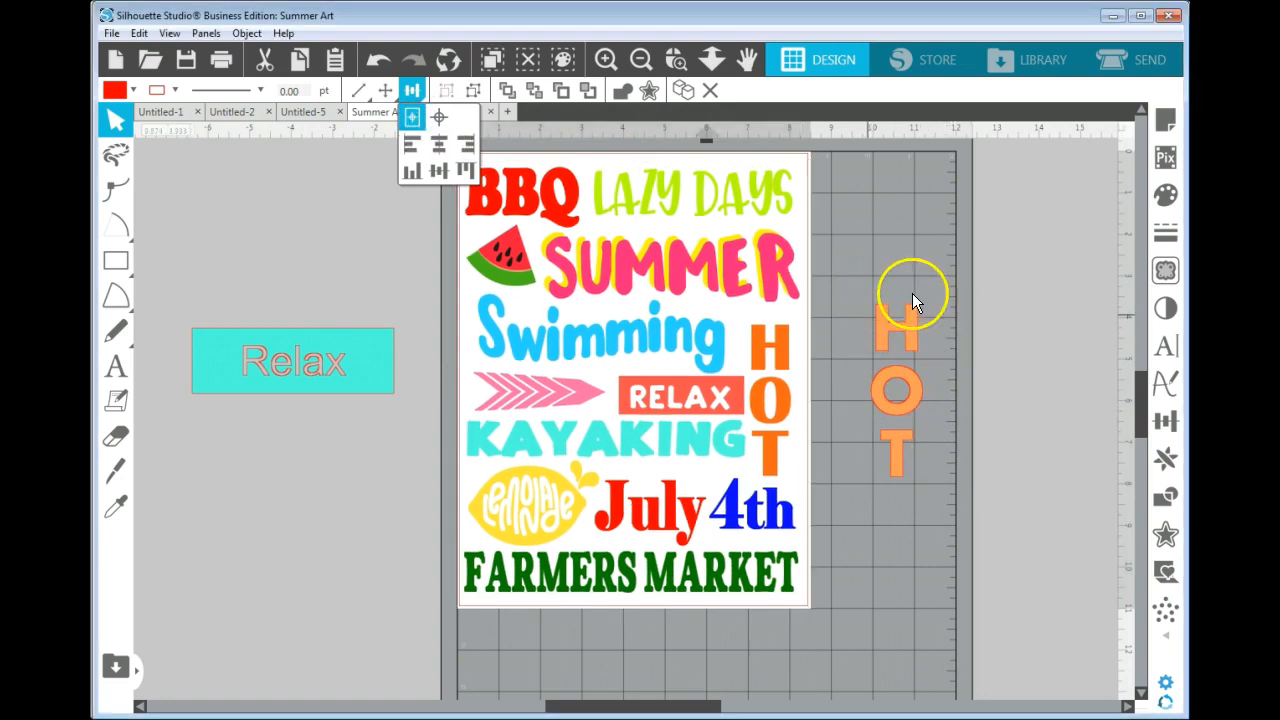
left_click(977, 322)
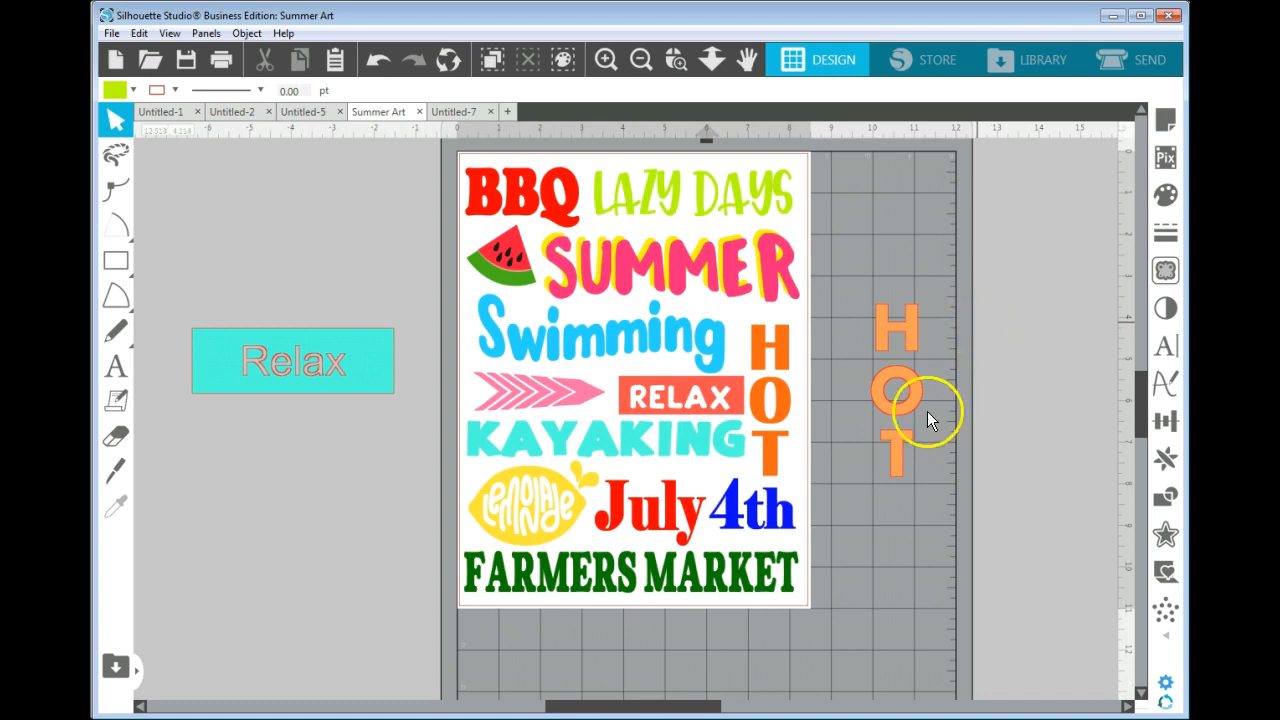
Nudge the grouped subway-art design slightly to the right on the page and deselect it.
left_click(786, 586)
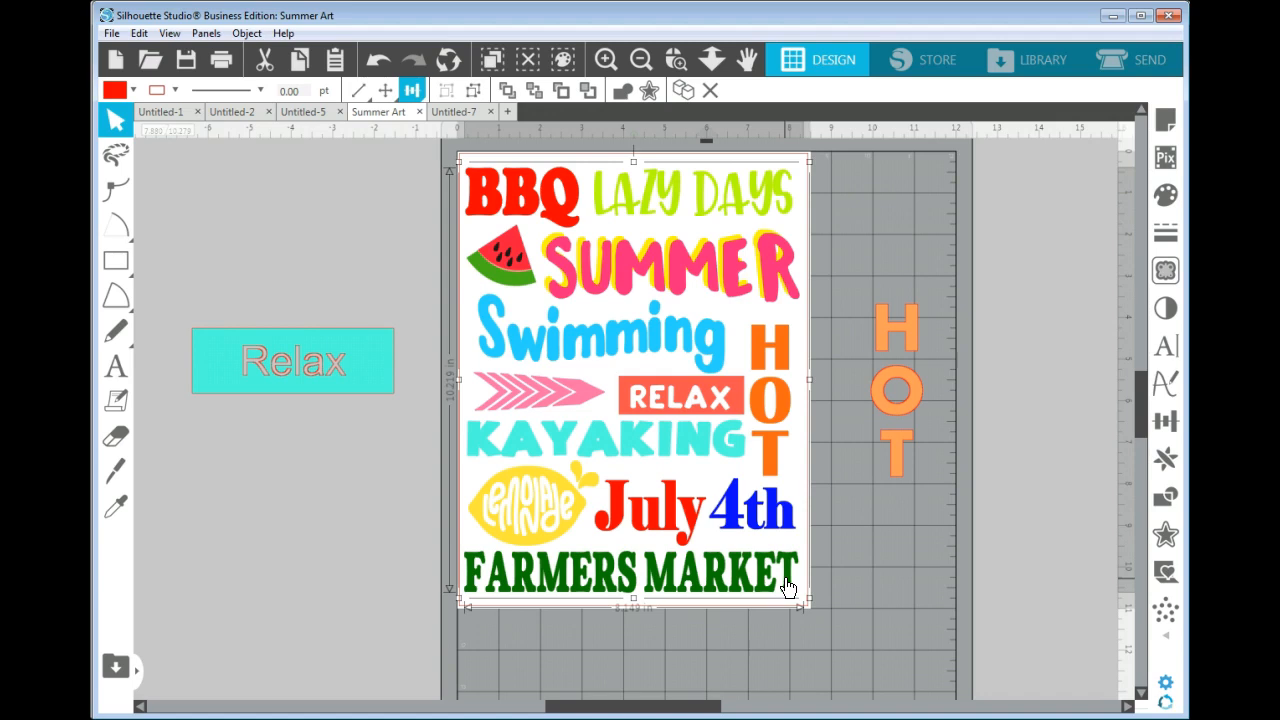
key("Right")
key("Right")
key("Right")
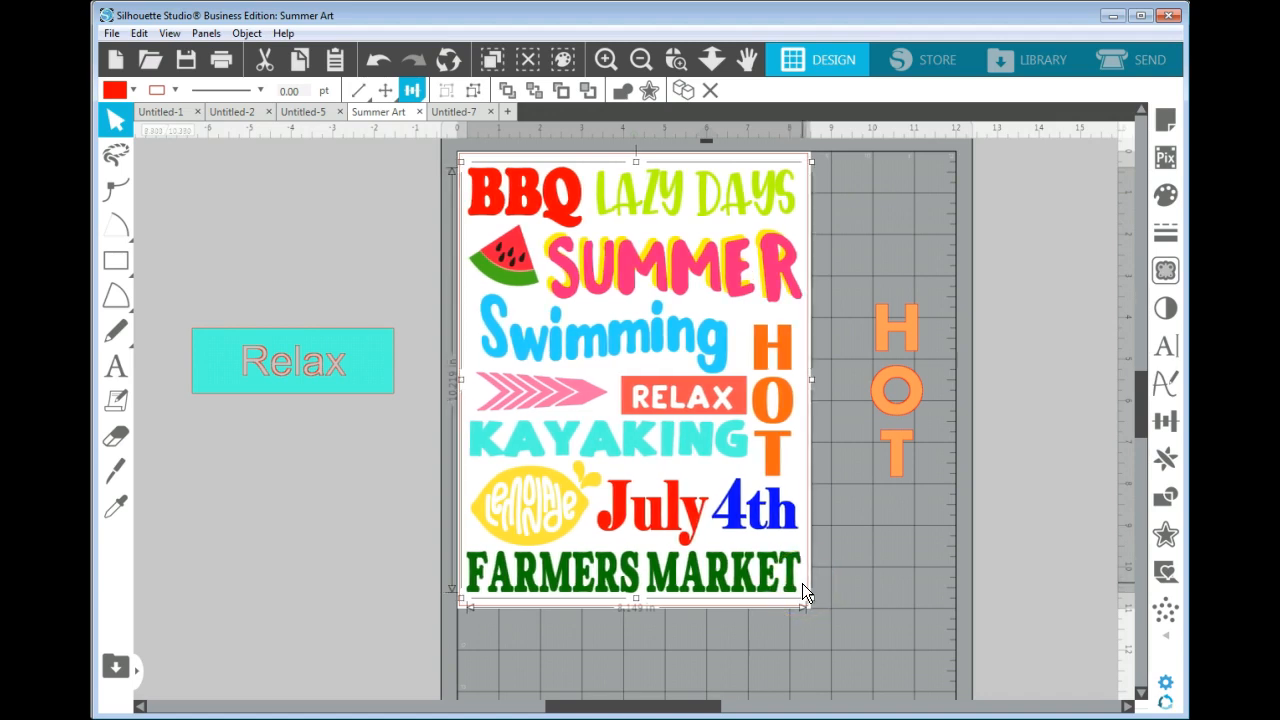
key("Right")
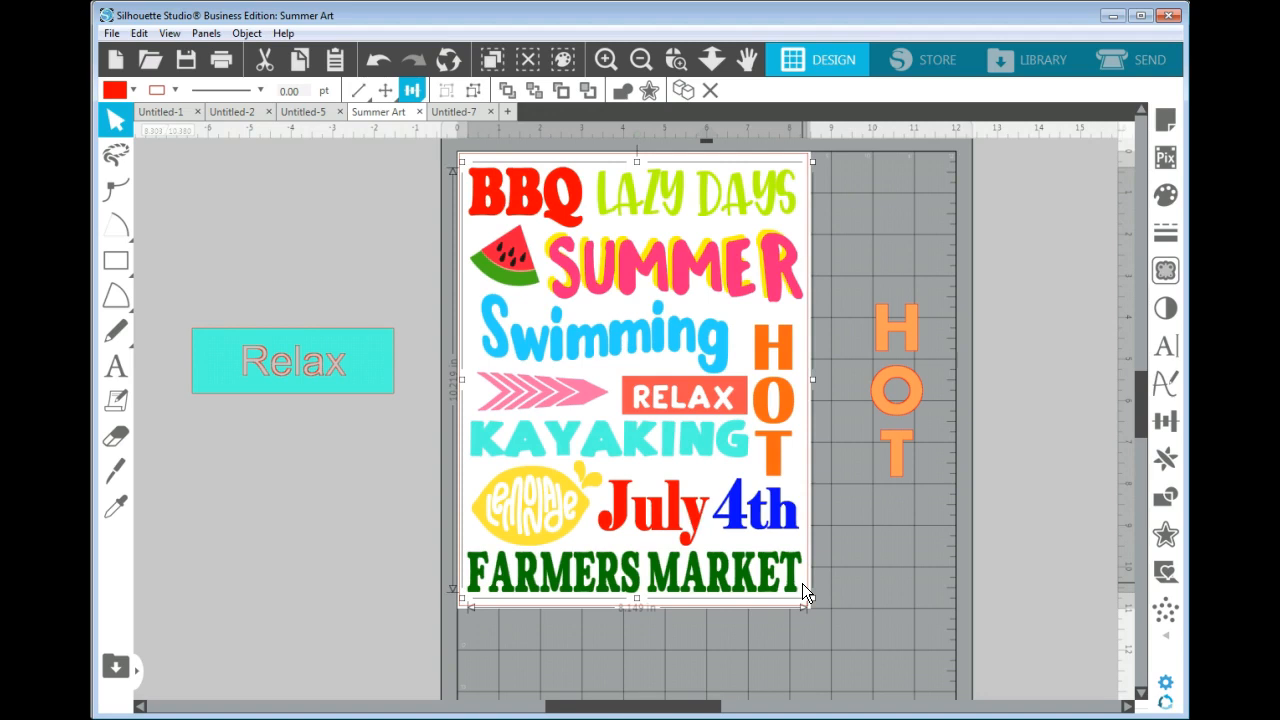
key("Right")
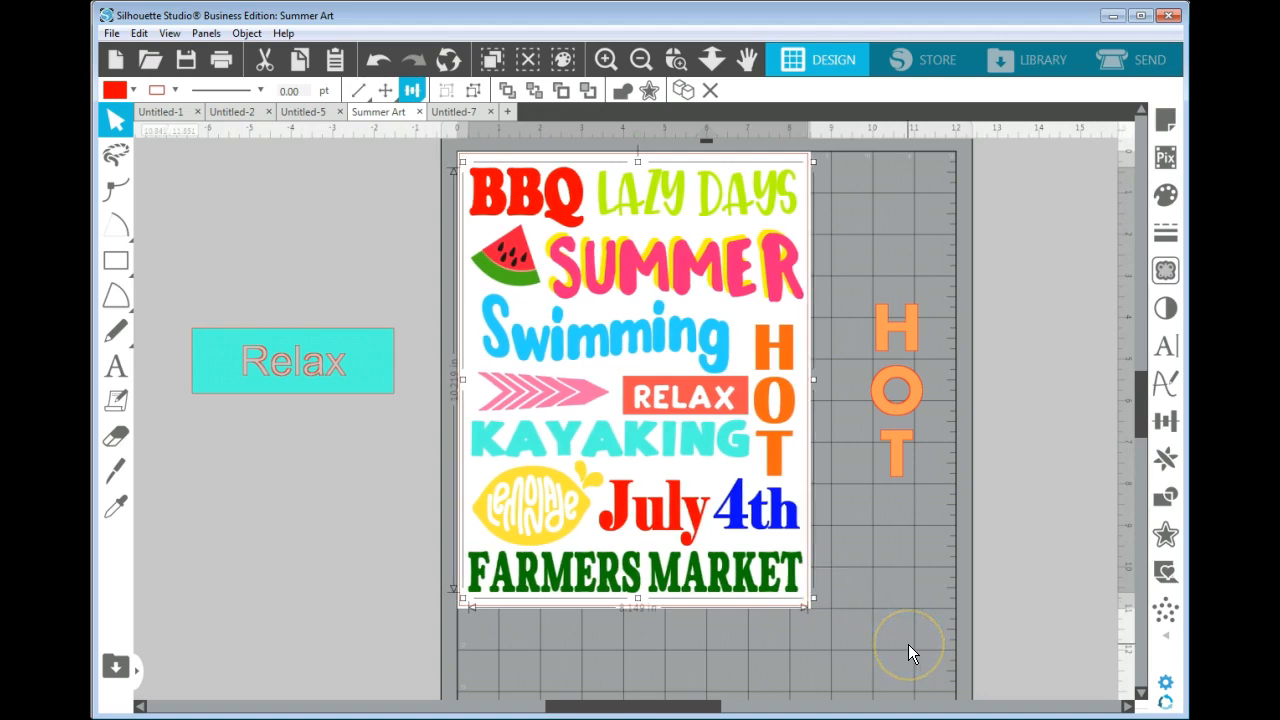
key("Left")
left_click(914, 550)
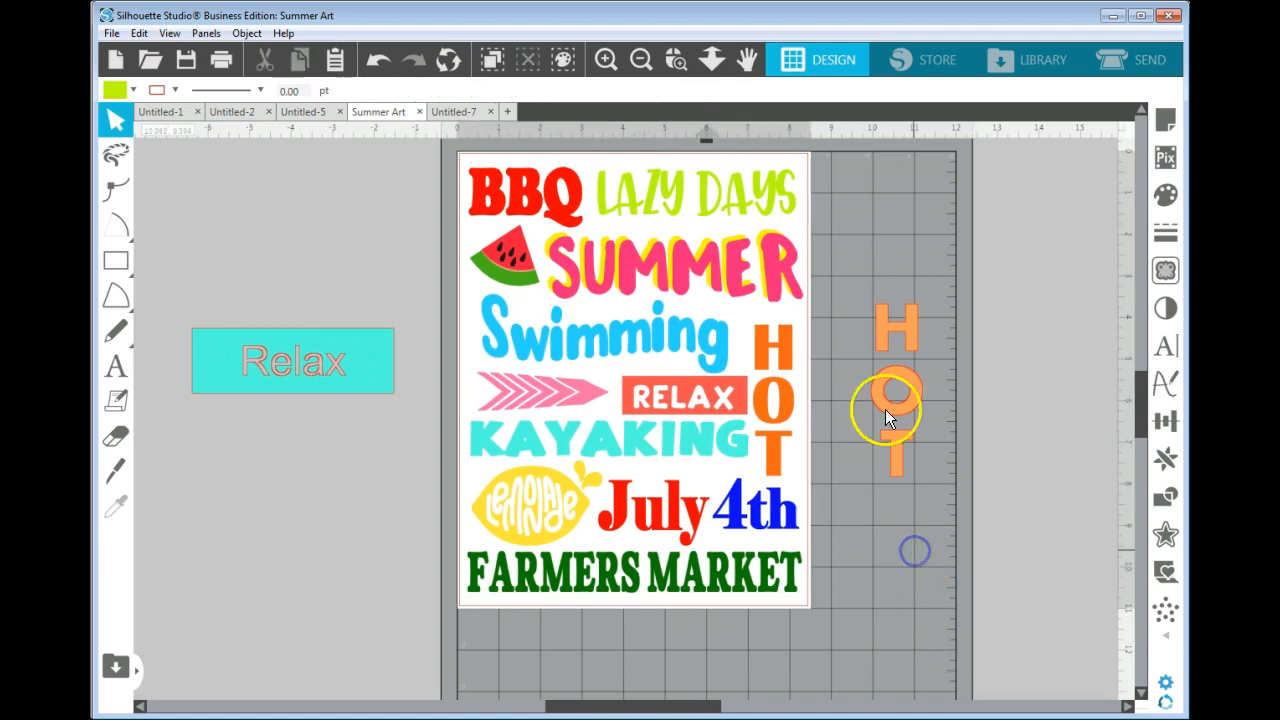
Move the spare orange HOT text off the mat to just below the turquoise Relax rectangle.
left_click_drag(855, 306, 946, 535)
left_click_drag(903, 417, 283, 533)
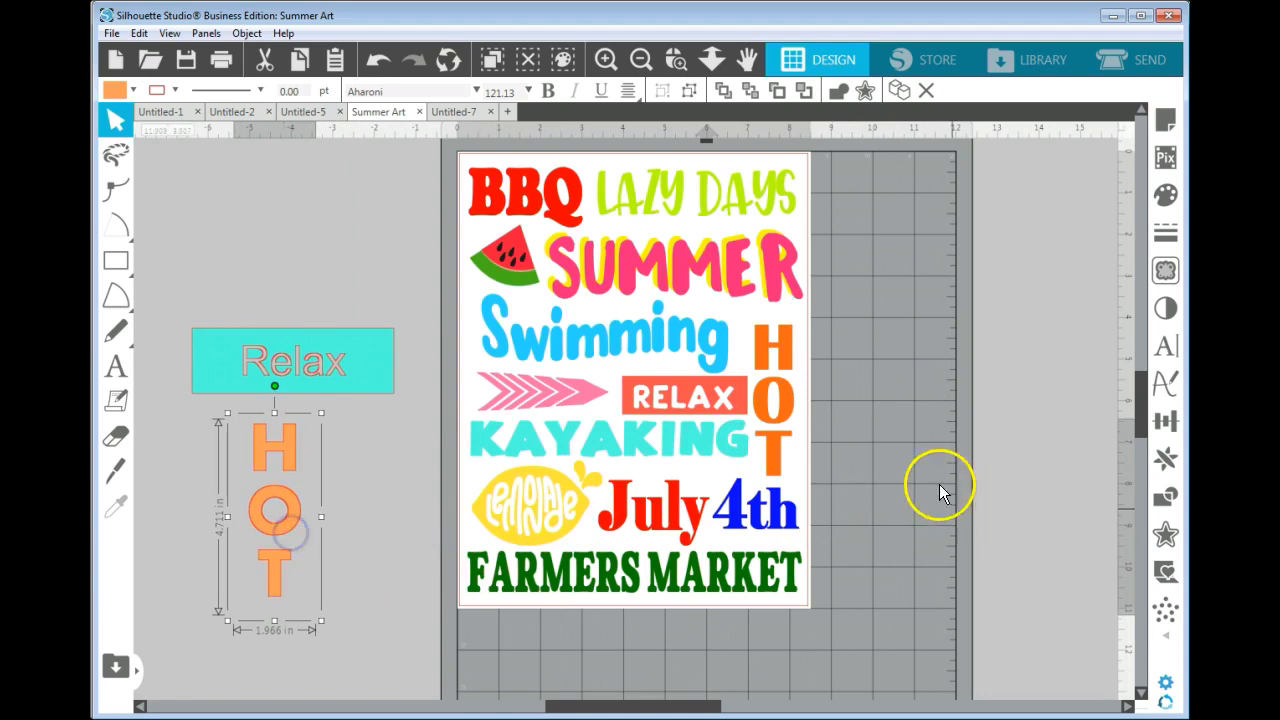